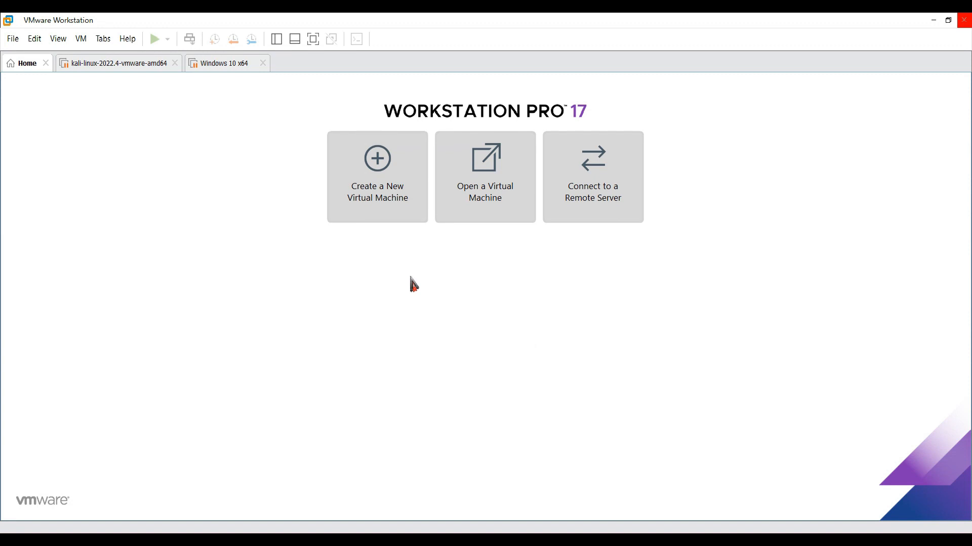
- Start a new virtual machine with the typical configuration, leaving the operating system for later installation on a blank disk
{"action": "left_click", "coordinate": [364, 209]}
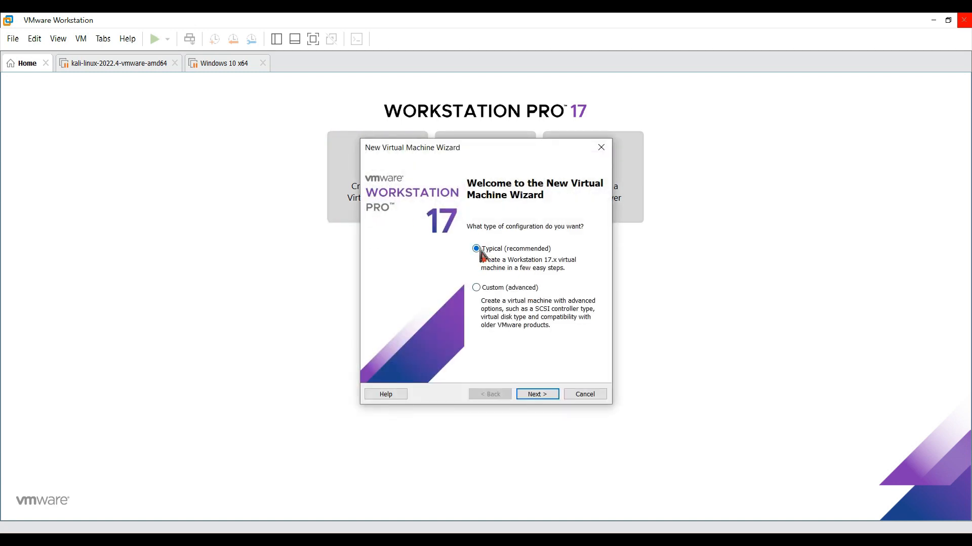
{"action": "left_click", "coordinate": [550, 397]}
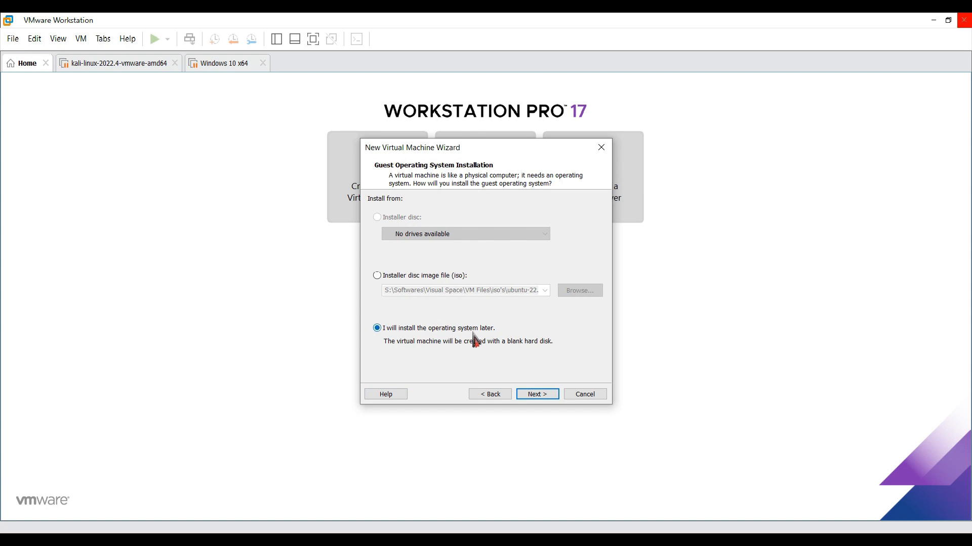
{"action": "left_click", "coordinate": [540, 398]}
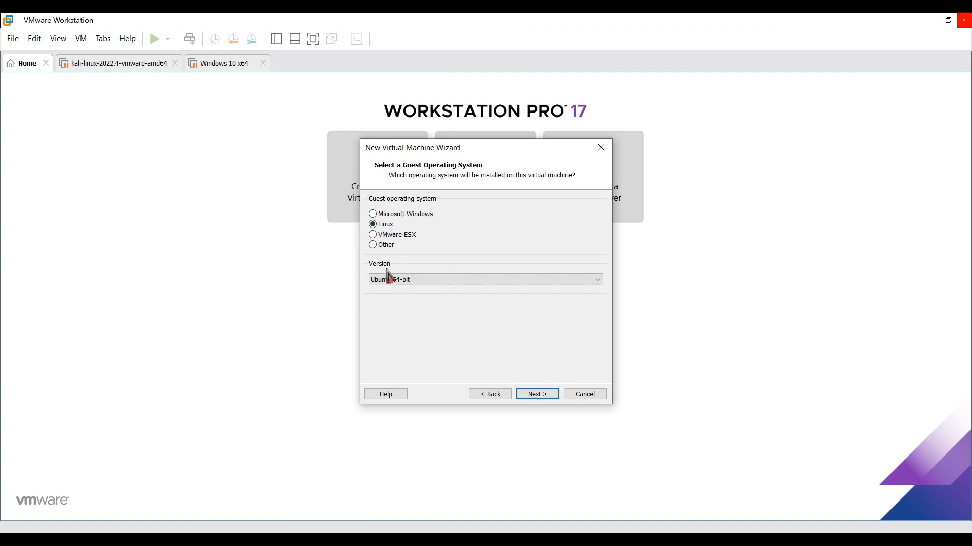
- Choose Debian 11.x 64-bit as the Linux guest operating system version and accept it
{"action": "left_click", "coordinate": [402, 283]}
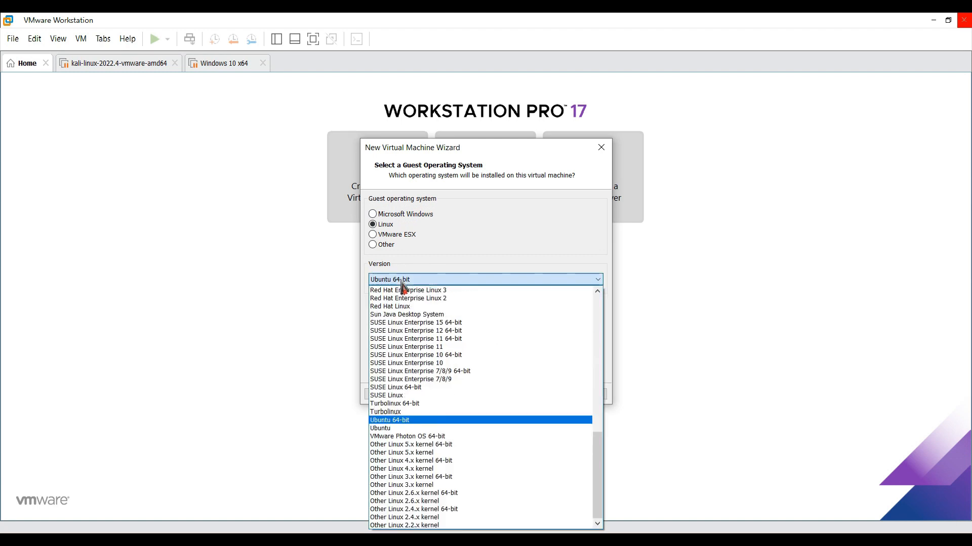
{"action": "scroll", "coordinate": [476, 412], "scroll_direction": "up", "scroll_amount": 12}
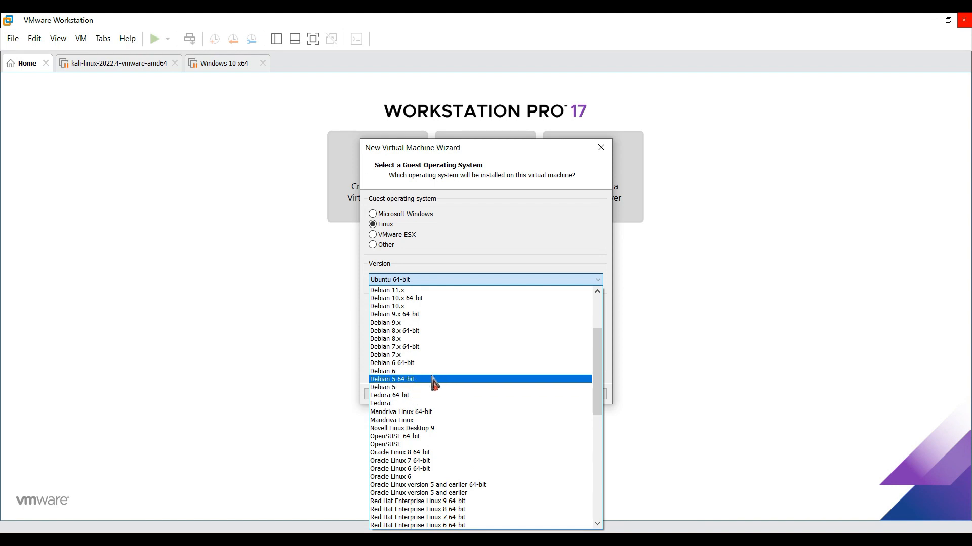
{"action": "scroll", "coordinate": [433, 384], "scroll_direction": "up", "scroll_amount": 2}
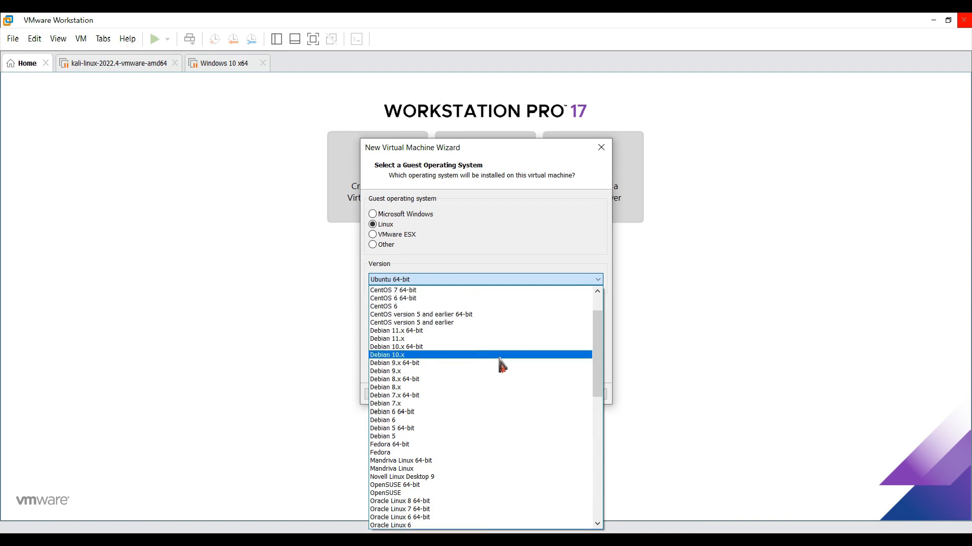
{"action": "left_click", "coordinate": [415, 332]}
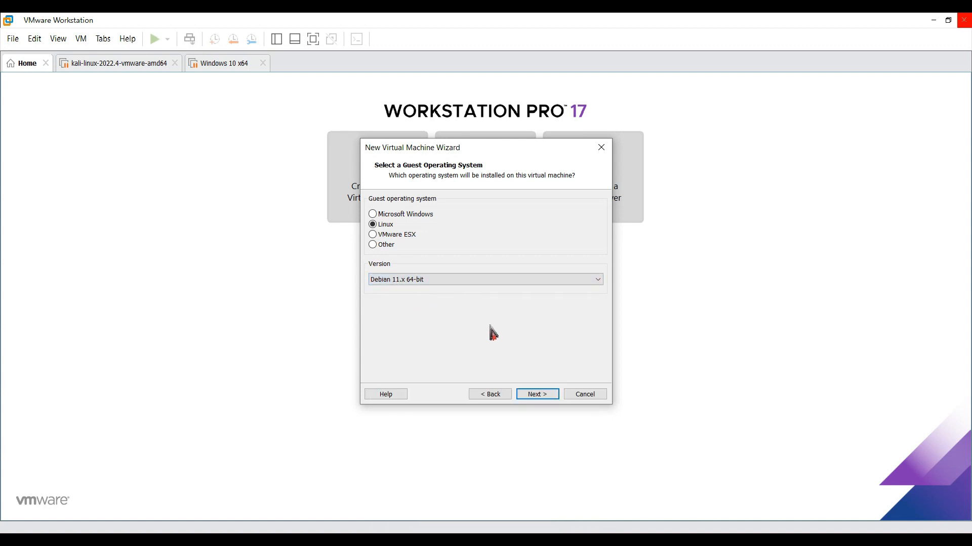
{"action": "left_click", "coordinate": [537, 394]}
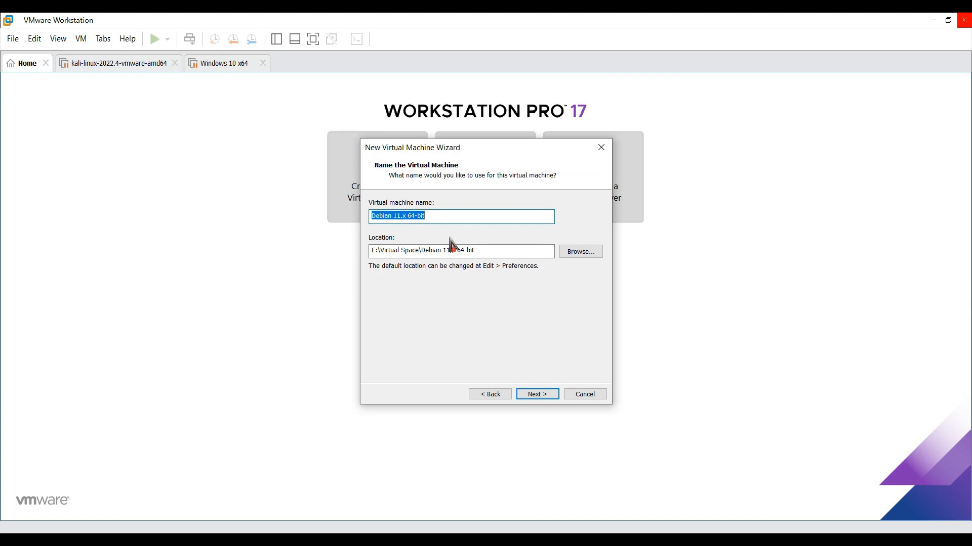
- Name the virtual machine "Kali Linux 2024"
{"action": "type", "text": "Ka"}
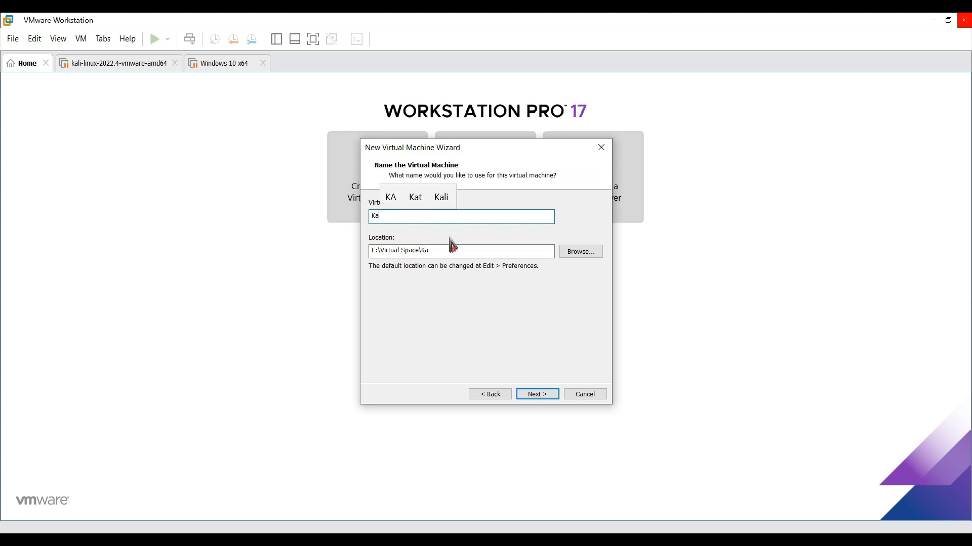
{"action": "type", "text": "li Lin"}
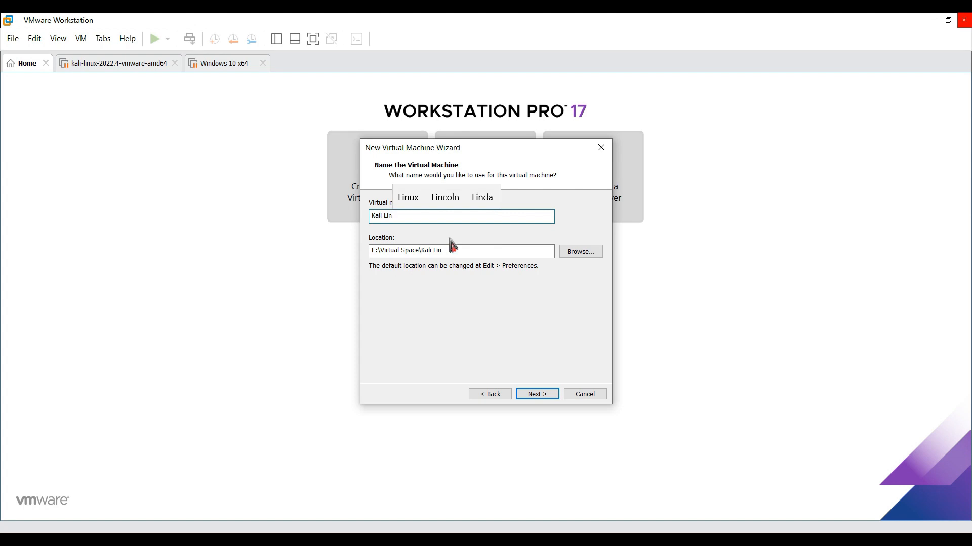
{"action": "type", "text": "ux 2024"}
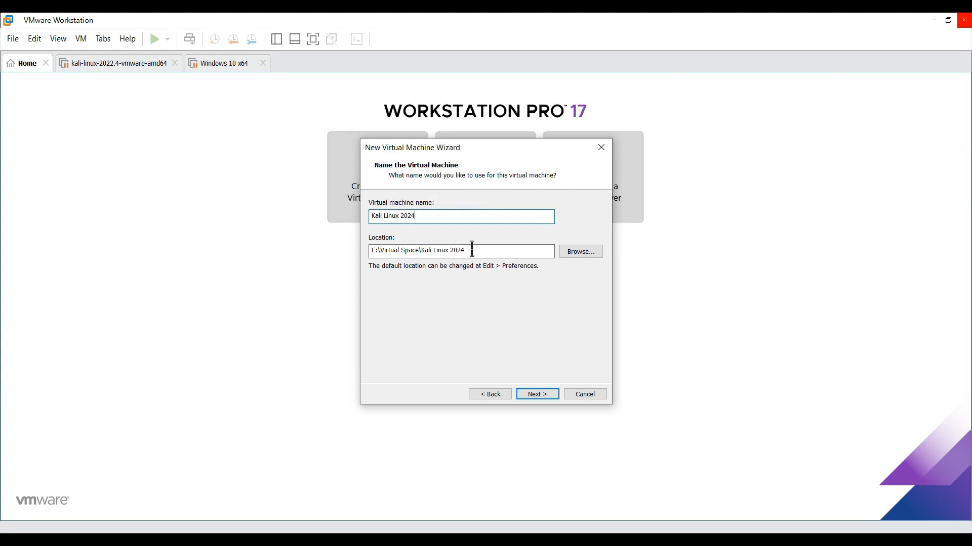
- Create a folder named "Kali Linux 2024" in the VMs directory and use it as the virtual machine's location
{"action": "left_click", "coordinate": [583, 257]}
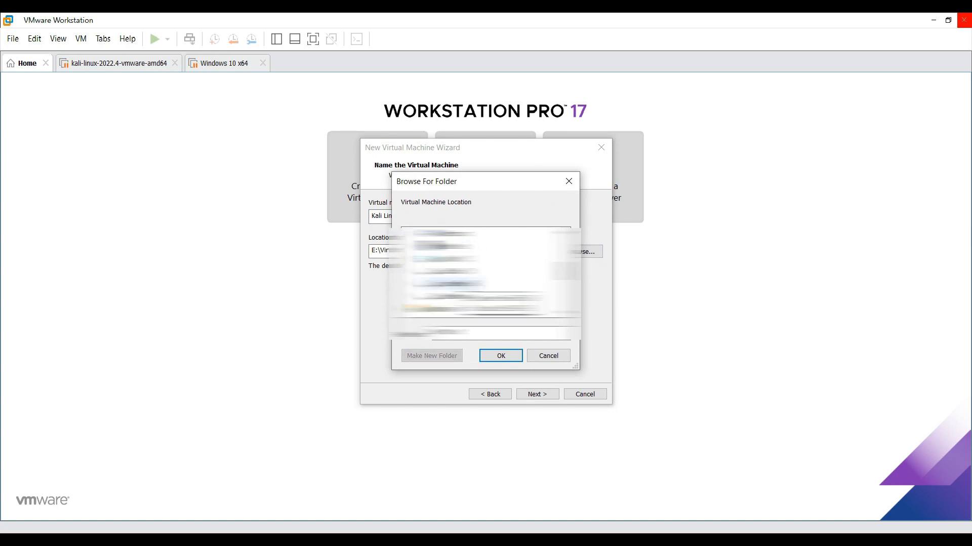
{"action": "left_click", "coordinate": [445, 355]}
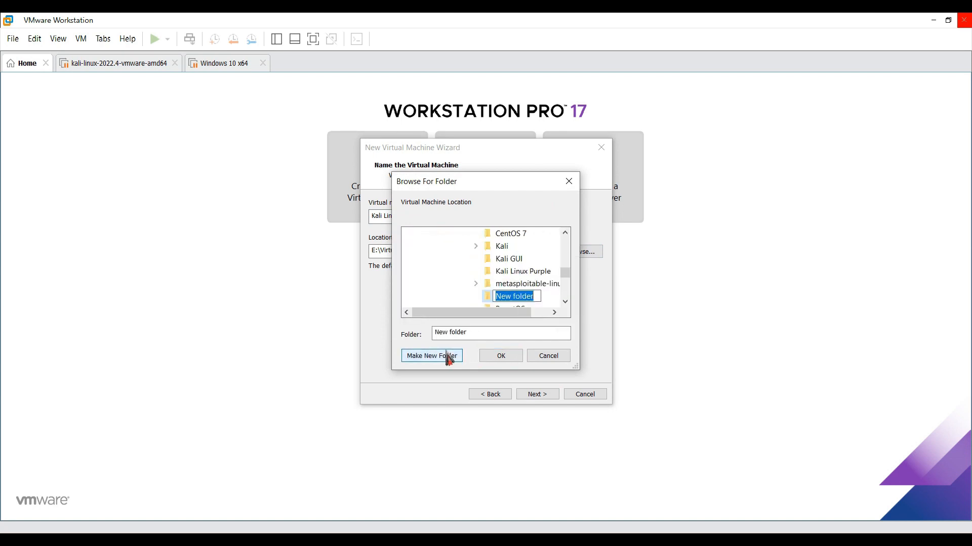
{"action": "type", "text": "Kali Li"}
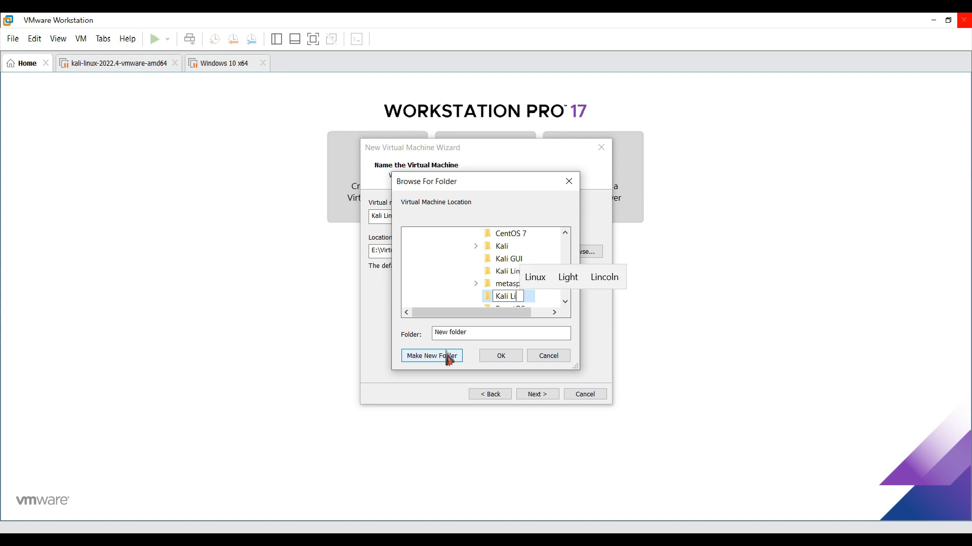
{"action": "type", "text": "nux 20"}
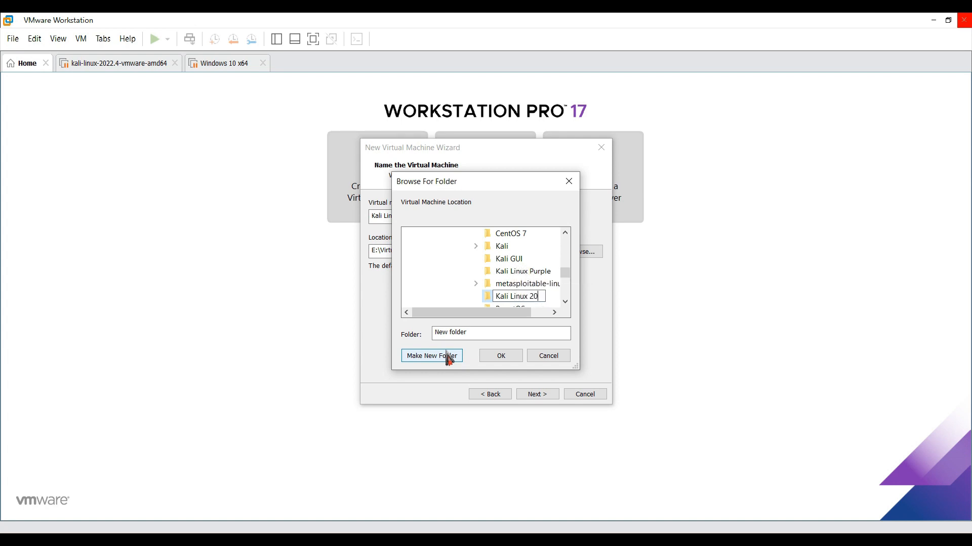
{"action": "type", "text": "24"}
{"action": "key", "text": "Escape"}
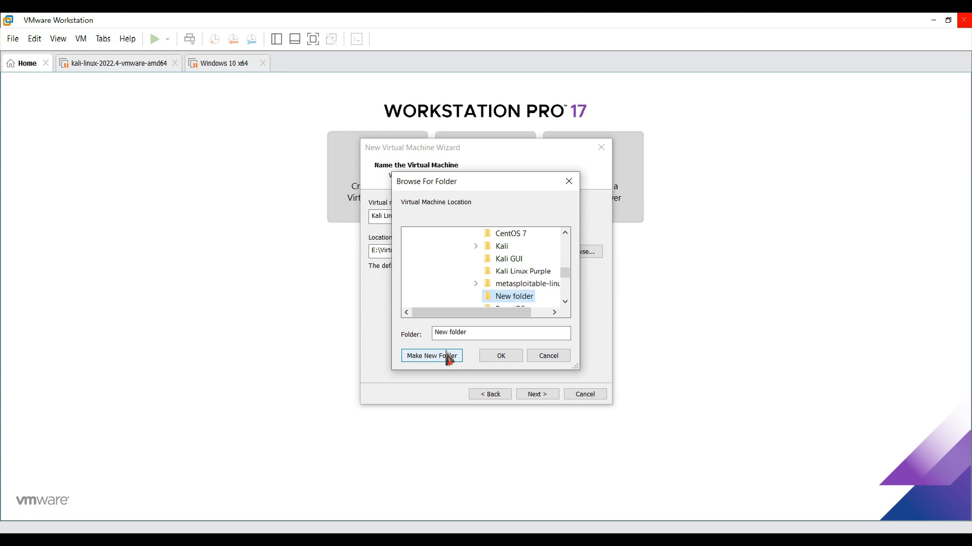
{"action": "left_click", "coordinate": [500, 356]}
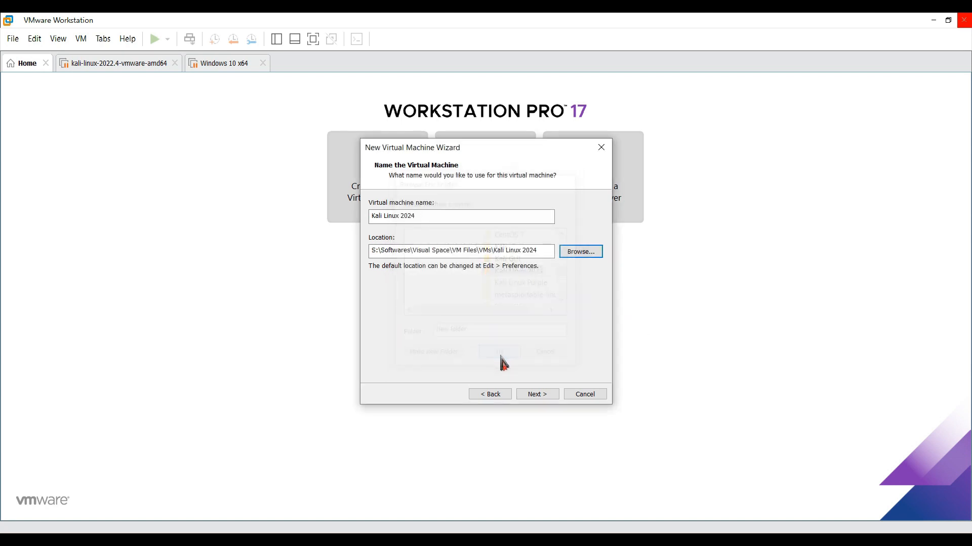
{"action": "left_click", "coordinate": [540, 398]}
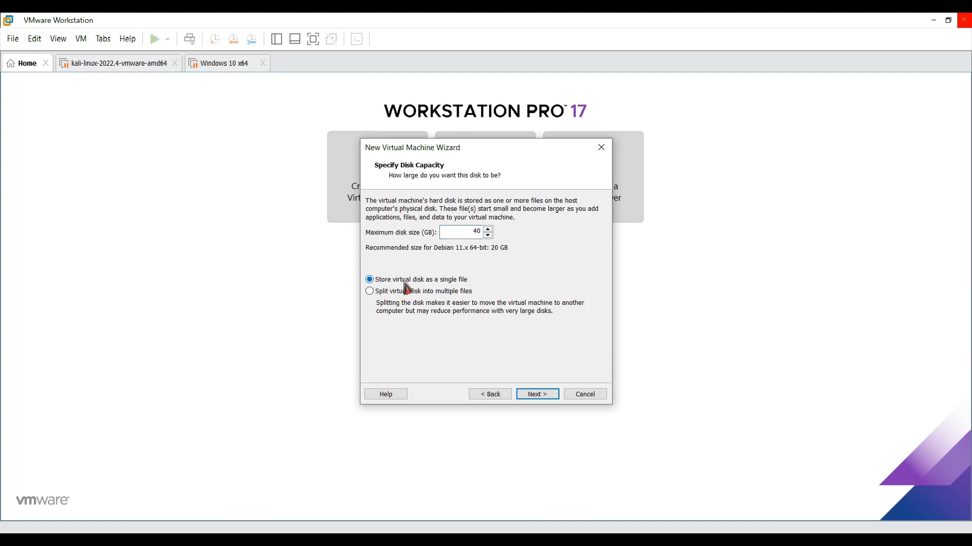
- Accept the 40 GB single-file virtual disk and customize the hardware with 4 GB of memory
{"action": "left_click", "coordinate": [554, 395]}
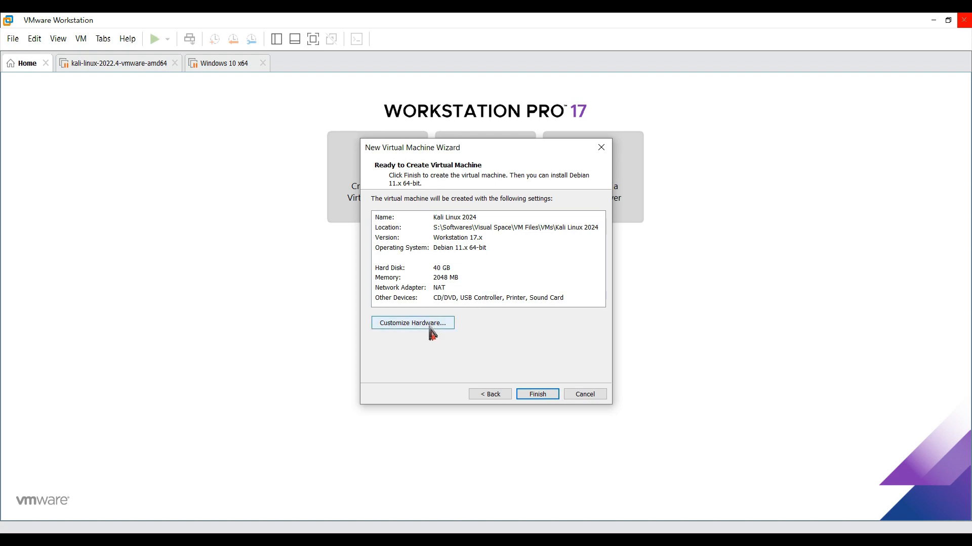
{"action": "left_click", "coordinate": [431, 324]}
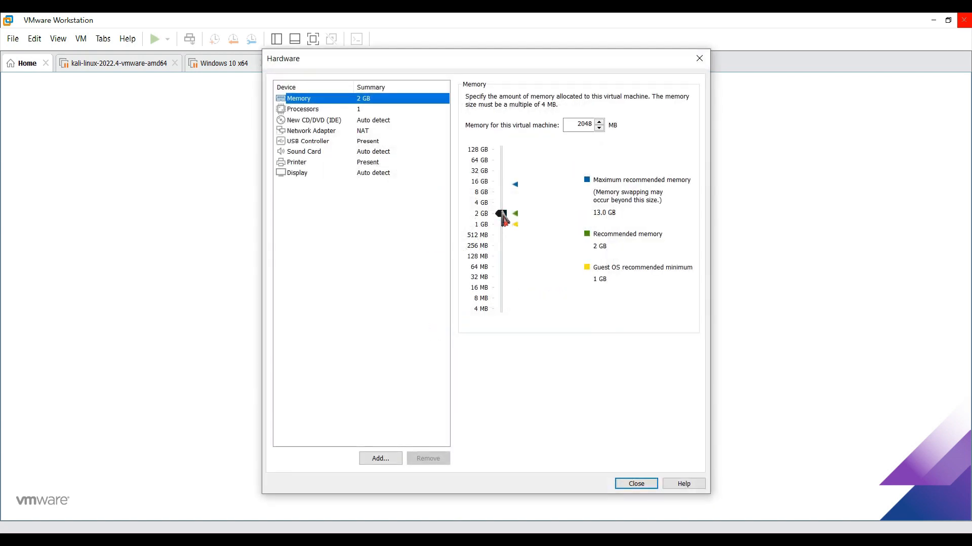
{"action": "left_click_drag", "start_coordinate": [504, 218], "coordinate": [504, 208]}
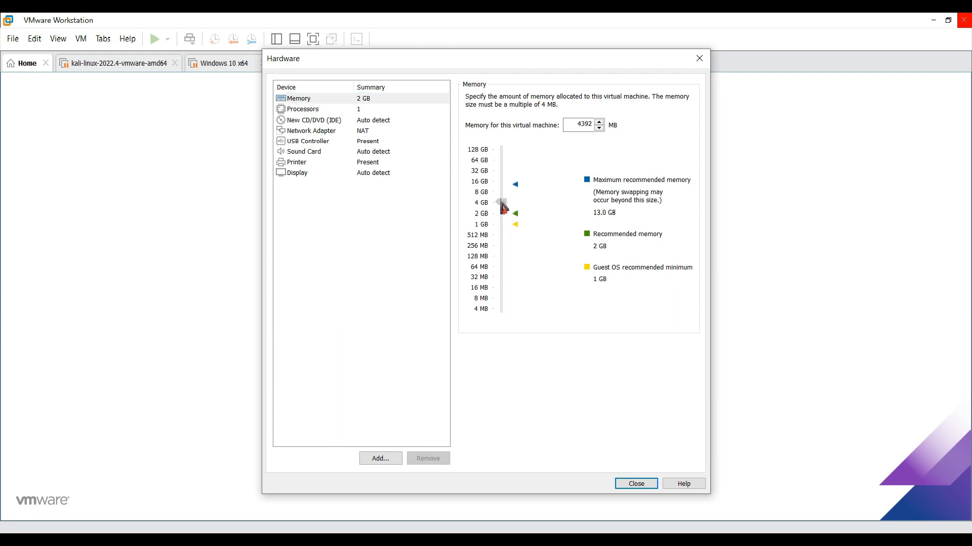
- Set 2 processors with 2 cores each and finish creating the virtual machine
{"action": "left_click", "coordinate": [390, 110]}
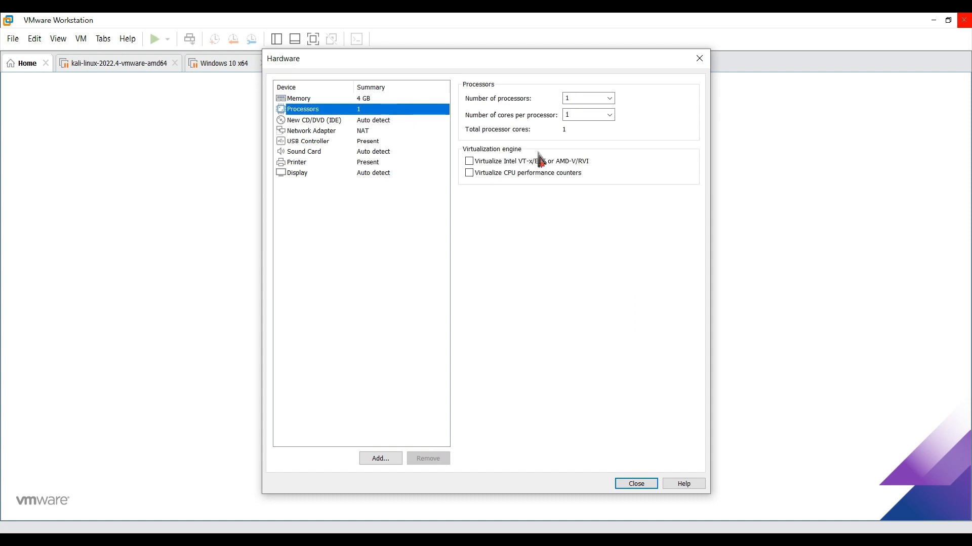
{"action": "left_click", "coordinate": [609, 99]}
{"action": "left_click", "coordinate": [605, 117]}
{"action": "left_click", "coordinate": [609, 115]}
{"action": "left_click", "coordinate": [601, 132]}
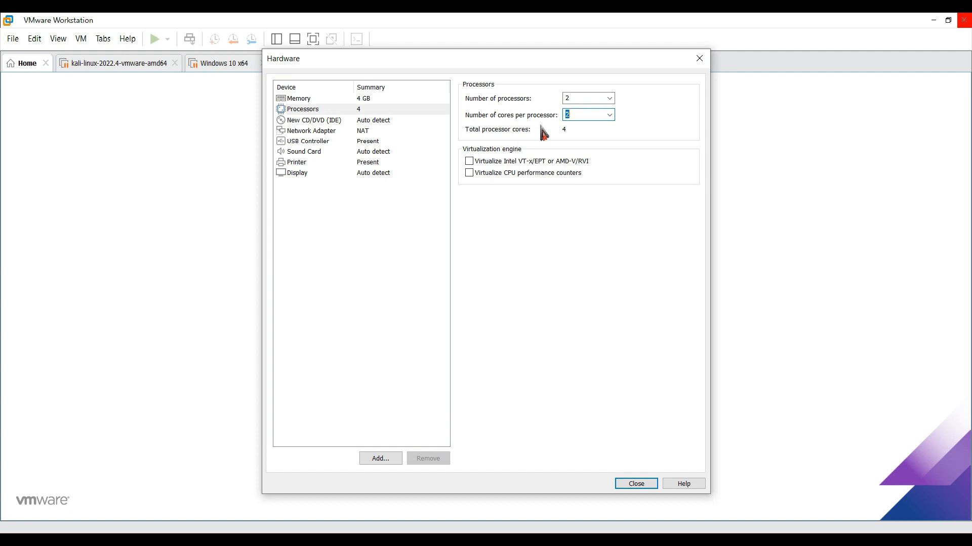
{"action": "left_click", "coordinate": [624, 484]}
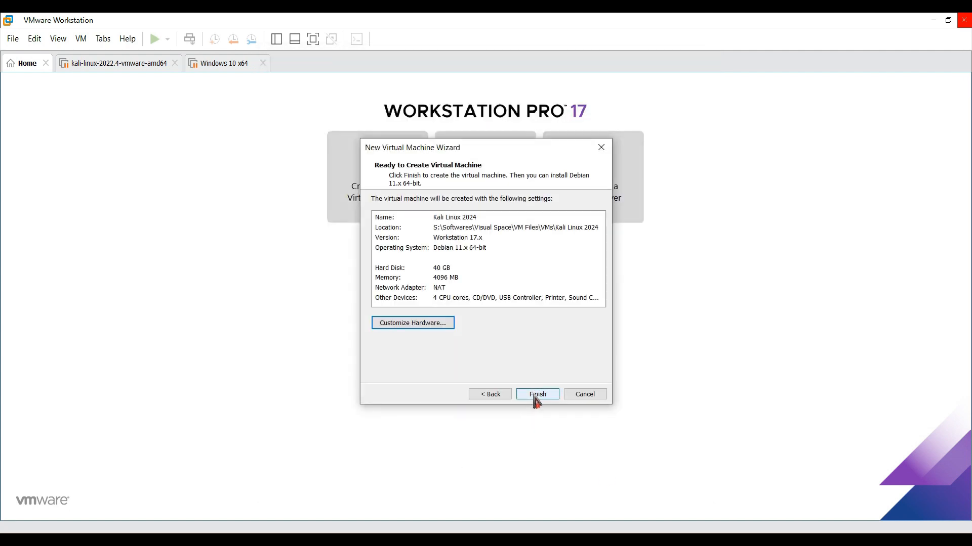
{"action": "left_click", "coordinate": [535, 398]}
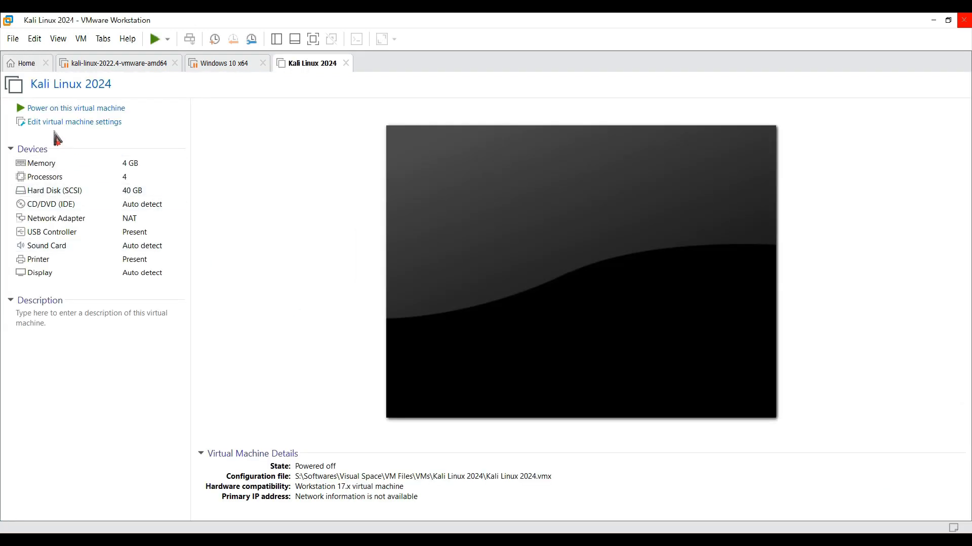
- Edit the new virtual machine's settings so its CD/DVD drive uses an ISO image file
{"action": "left_click", "coordinate": [55, 127]}
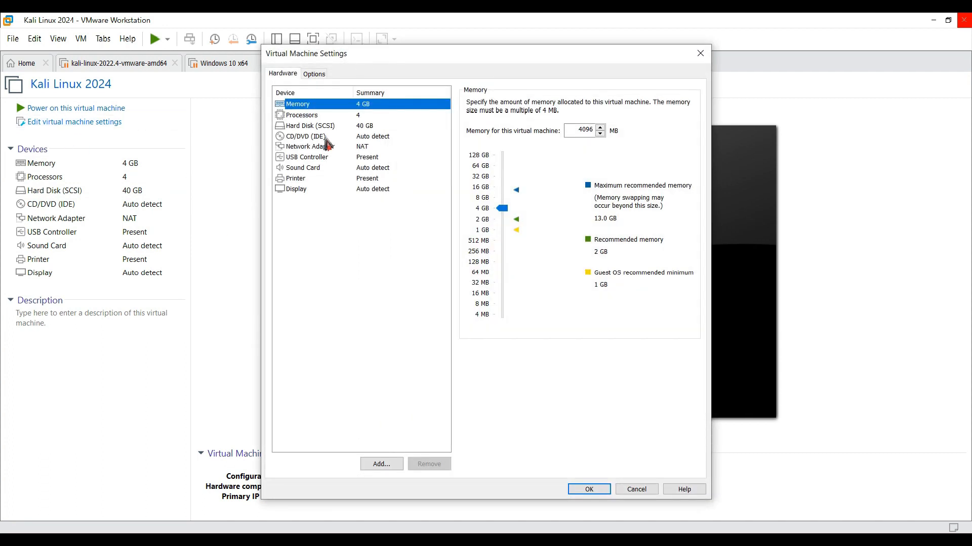
{"action": "left_click", "coordinate": [325, 137]}
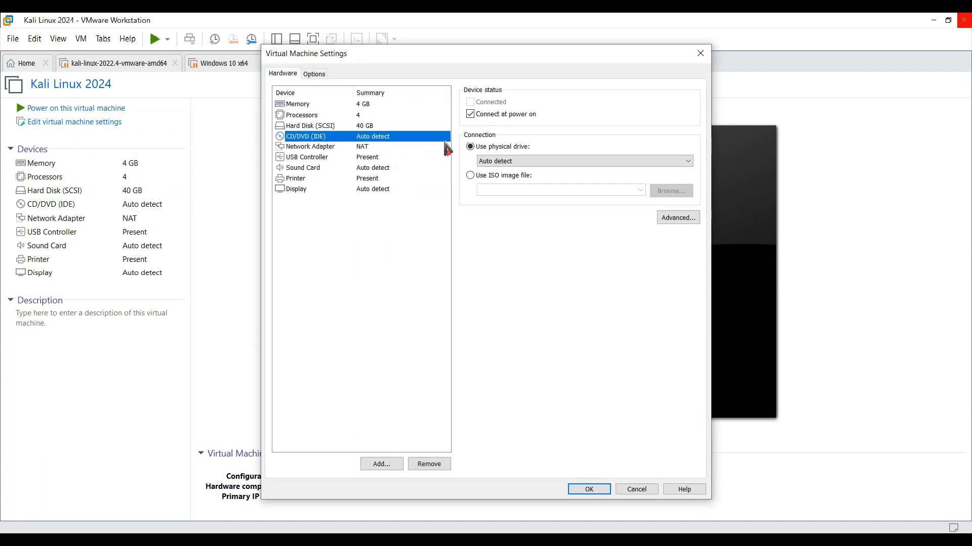
{"action": "left_click", "coordinate": [495, 180]}
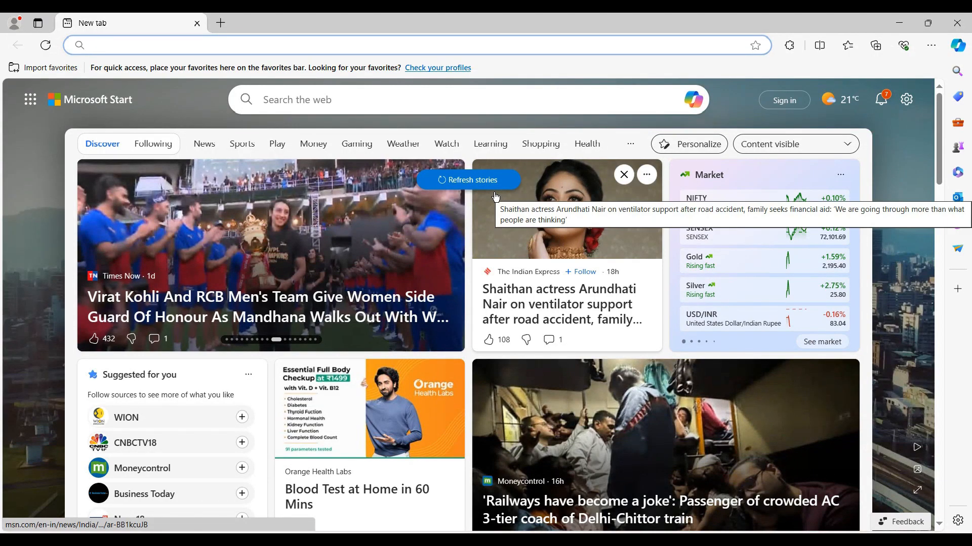
- In Microsoft Edge, search the web for "kali linux download" and open the official Get Kali page
{"action": "type", "text": "kali"}
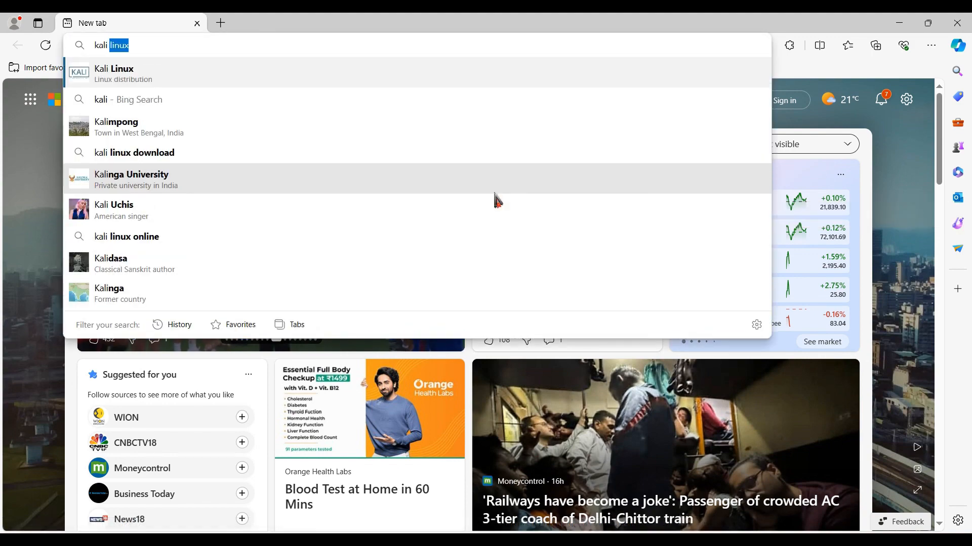
{"action": "type", "text": " li"}
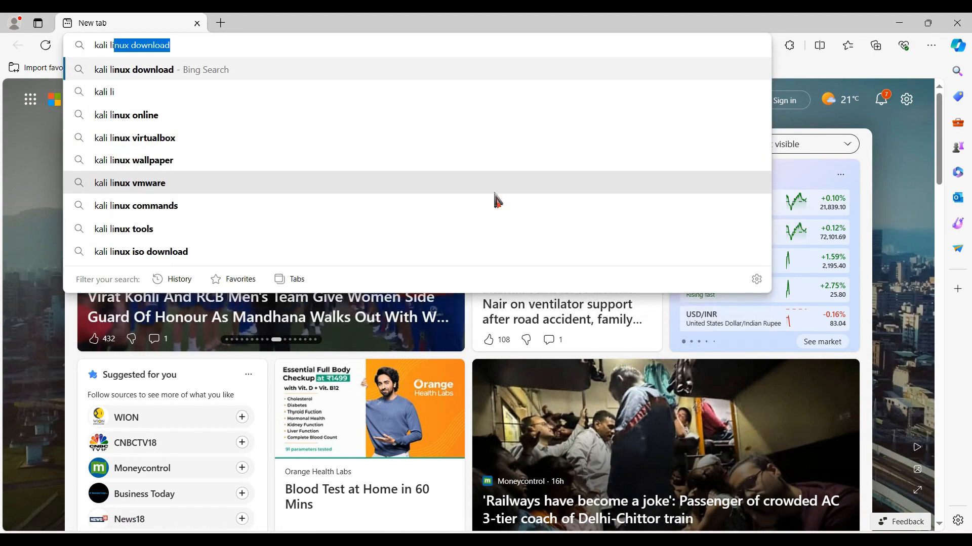
{"action": "type", "text": "nux"}
{"action": "key", "text": "Return"}
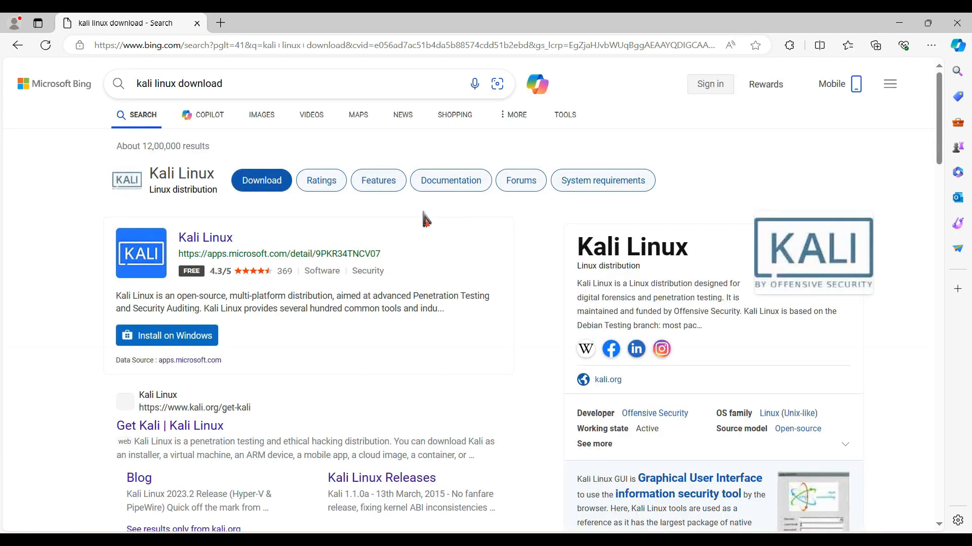
{"action": "scroll", "coordinate": [304, 284], "scroll_direction": "down", "scroll_amount": 1}
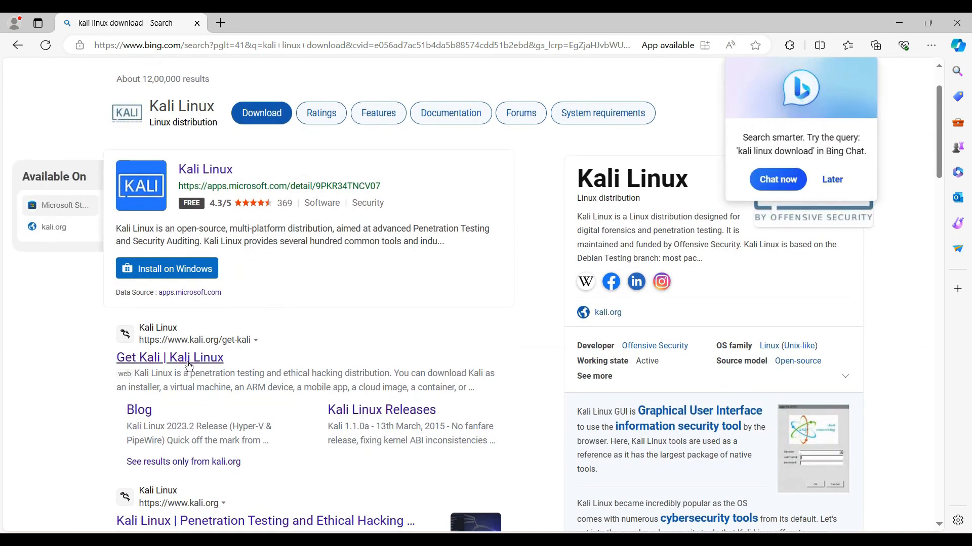
{"action": "left_click", "coordinate": [188, 363]}
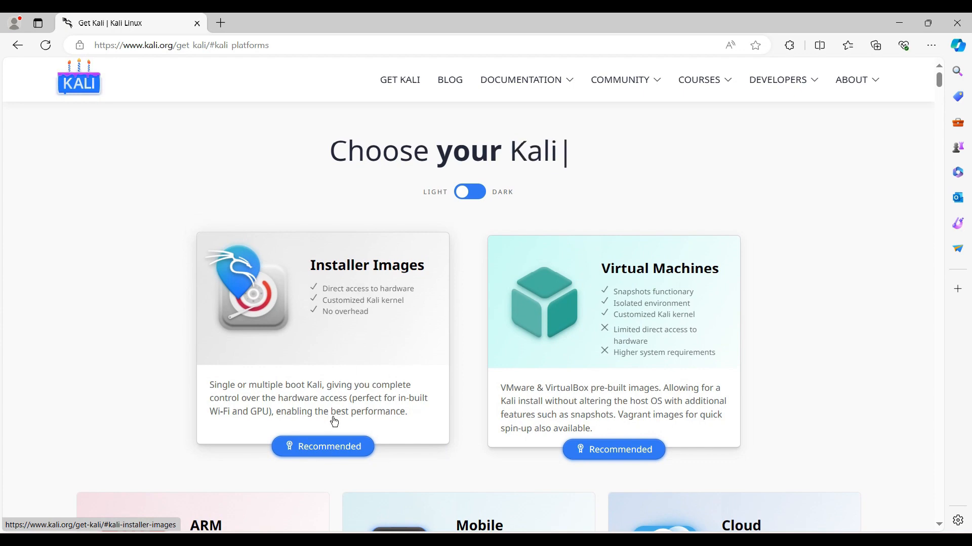
- Download the recommended 64-bit Kali Linux 2024.1 Installer image from the Installer Images section, saving it in the iso's folder
{"action": "left_click", "coordinate": [334, 422]}
{"action": "scroll", "coordinate": [335, 425], "scroll_direction": "down", "scroll_amount": 1}
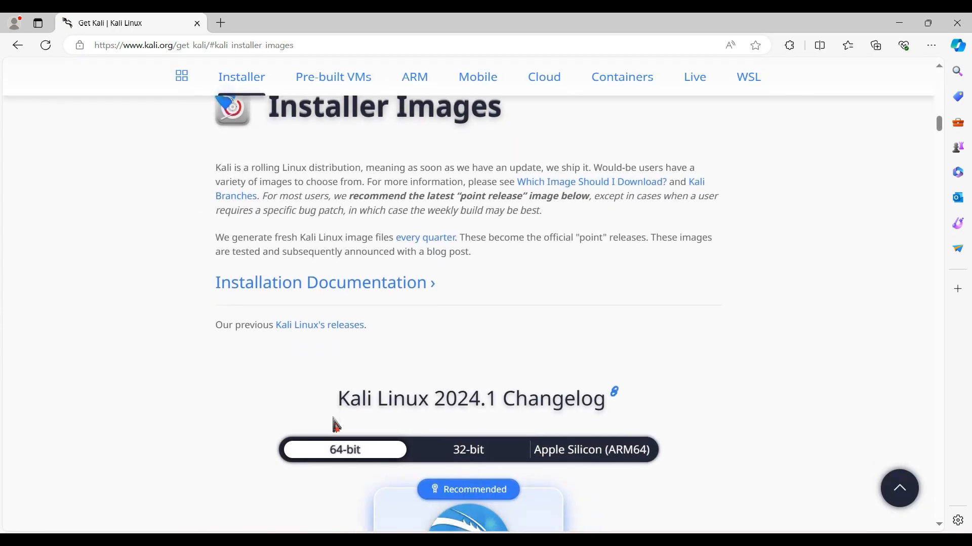
{"action": "scroll", "coordinate": [334, 424], "scroll_direction": "down", "scroll_amount": 5}
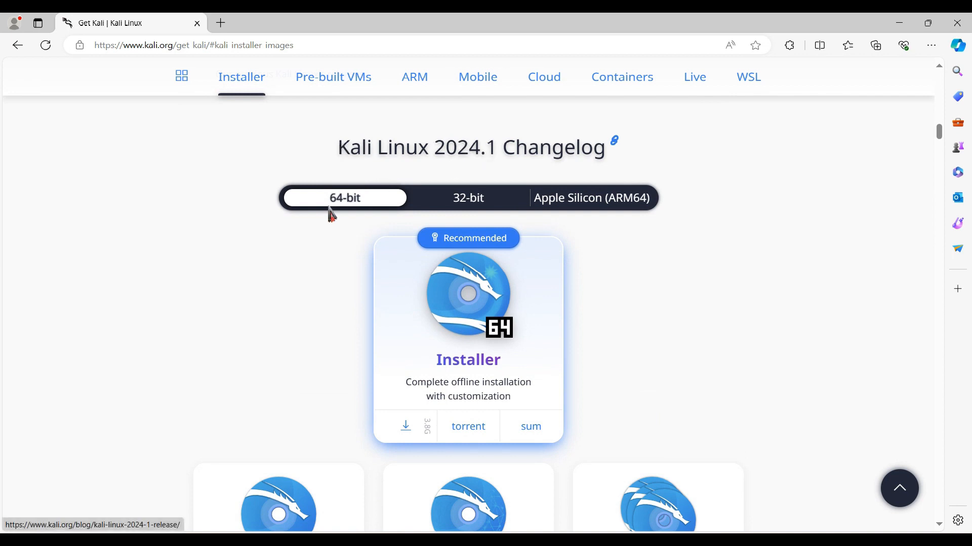
{"action": "scroll", "coordinate": [376, 257], "scroll_direction": "down", "scroll_amount": 2}
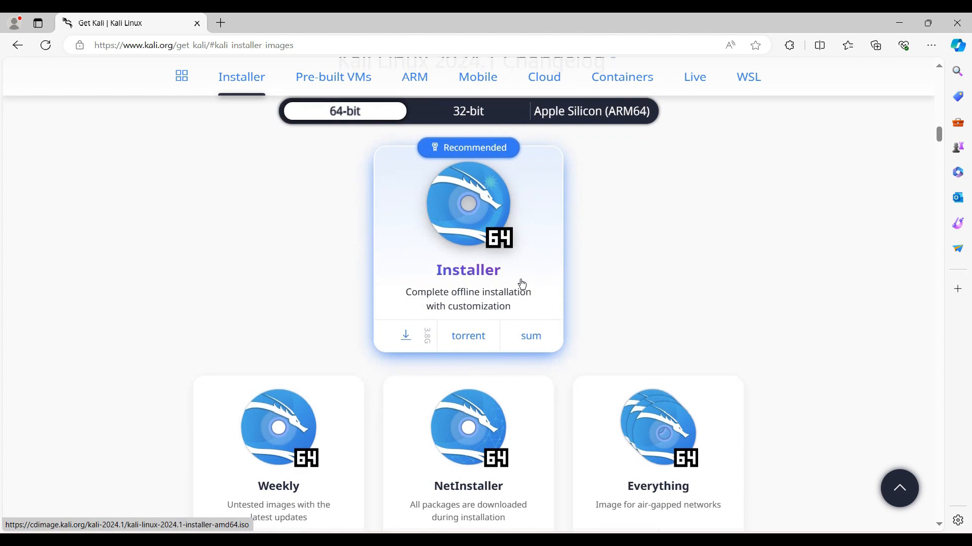
{"action": "left_click", "coordinate": [407, 338]}
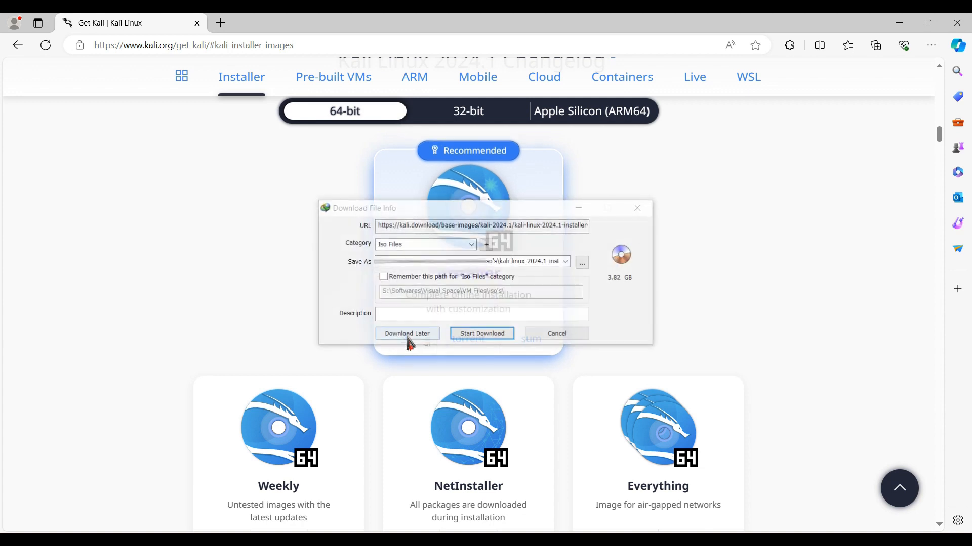
{"action": "left_click", "coordinate": [508, 335]}
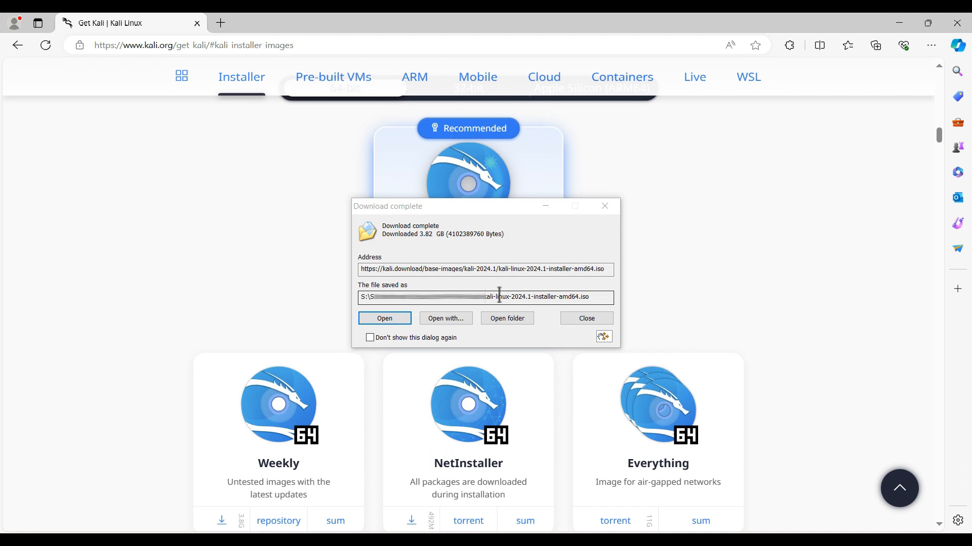
- Open the folder containing the downloaded ISO, copy its path, and minimize the folder window
{"action": "left_click", "coordinate": [515, 321]}
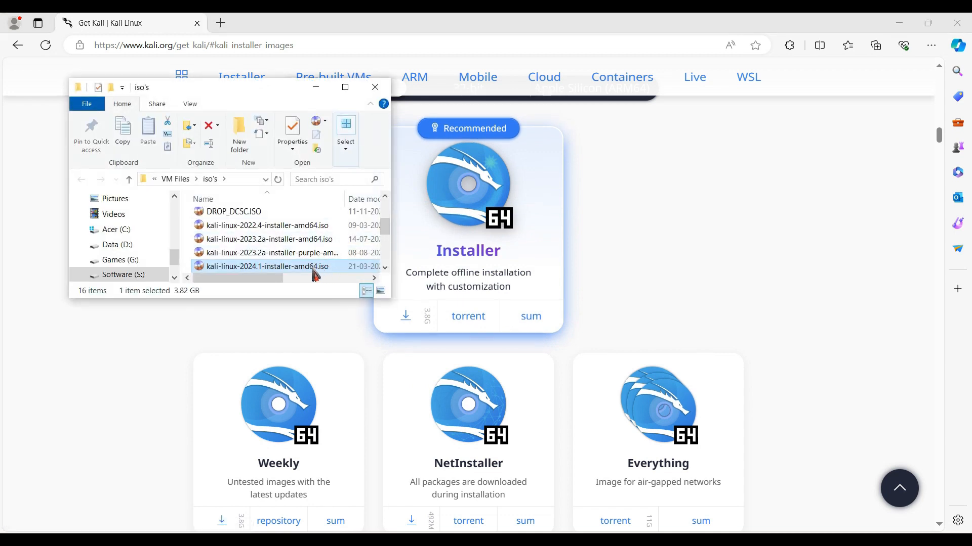
{"action": "left_click", "coordinate": [255, 183]}
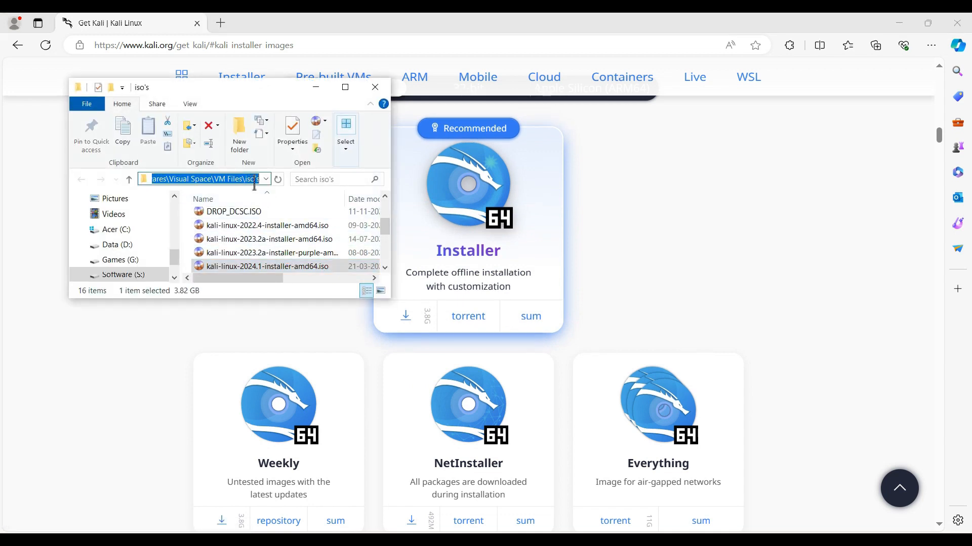
{"action": "left_click", "coordinate": [316, 87]}
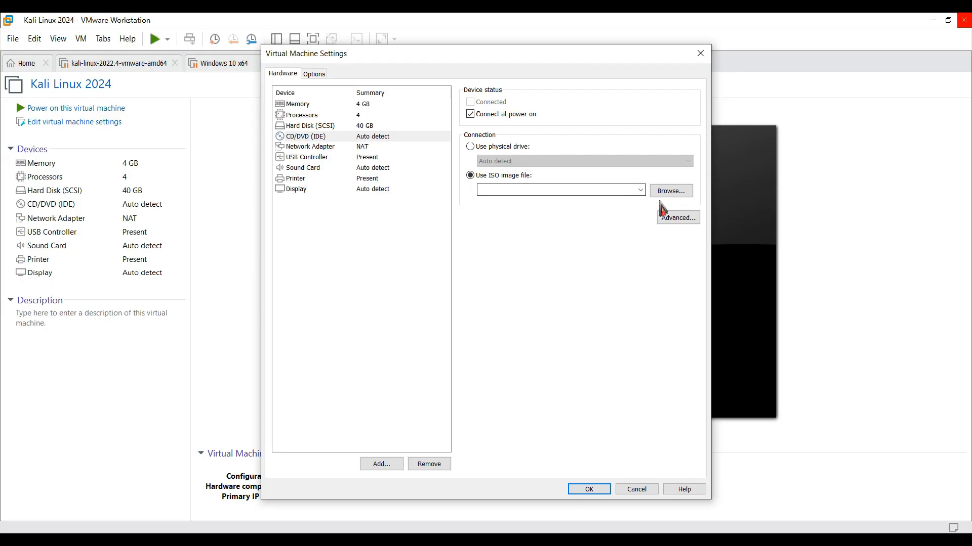
- In VMware Workstation, choose kali-linux-2024.1-installer-amd64.iso from the copied folder path as the CD/DVD image and save the virtual machine settings
{"action": "left_click", "coordinate": [668, 197]}
{"action": "left_click", "coordinate": [553, 93]}
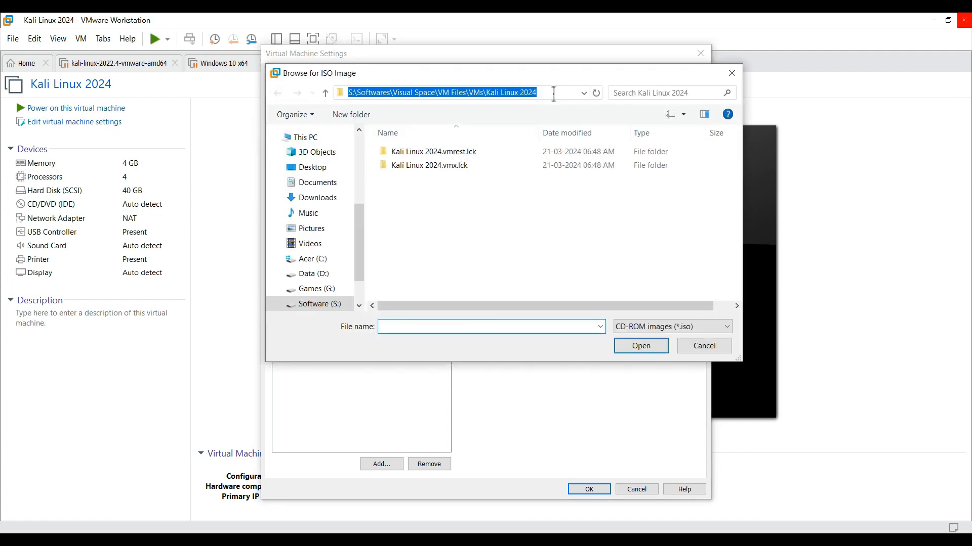
{"action": "key", "text": "ctrl+v"}
{"action": "key", "text": "Return"}
{"action": "left_click", "coordinate": [458, 222]}
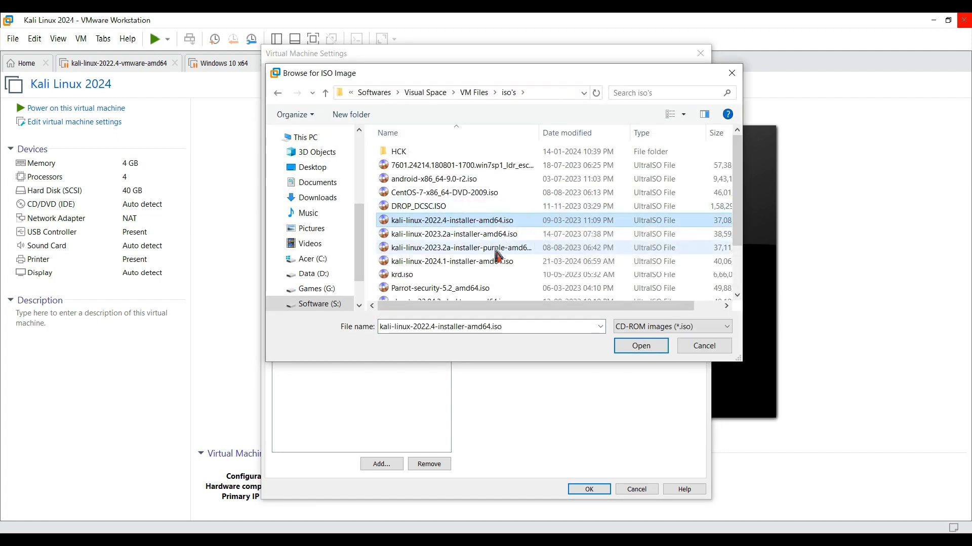
{"action": "left_click", "coordinate": [500, 261]}
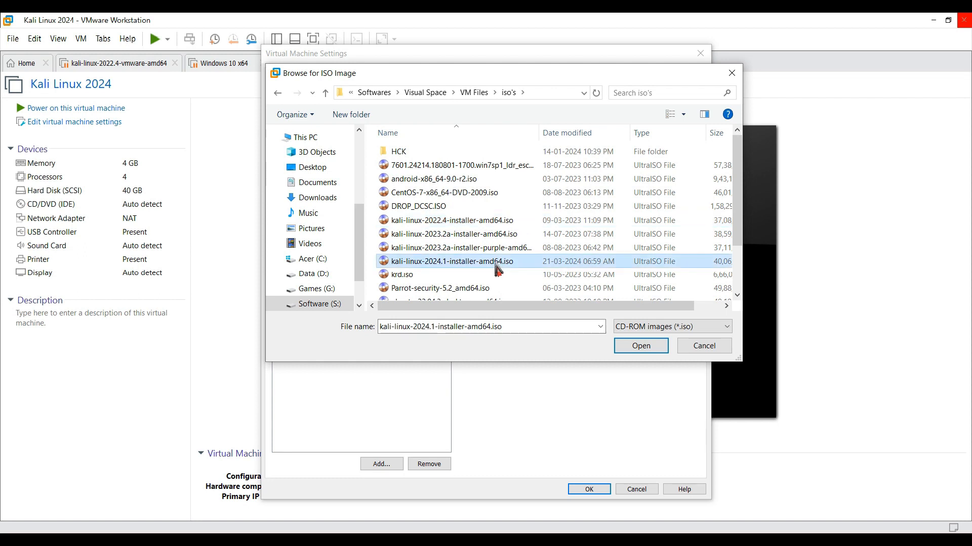
{"action": "left_click", "coordinate": [641, 348]}
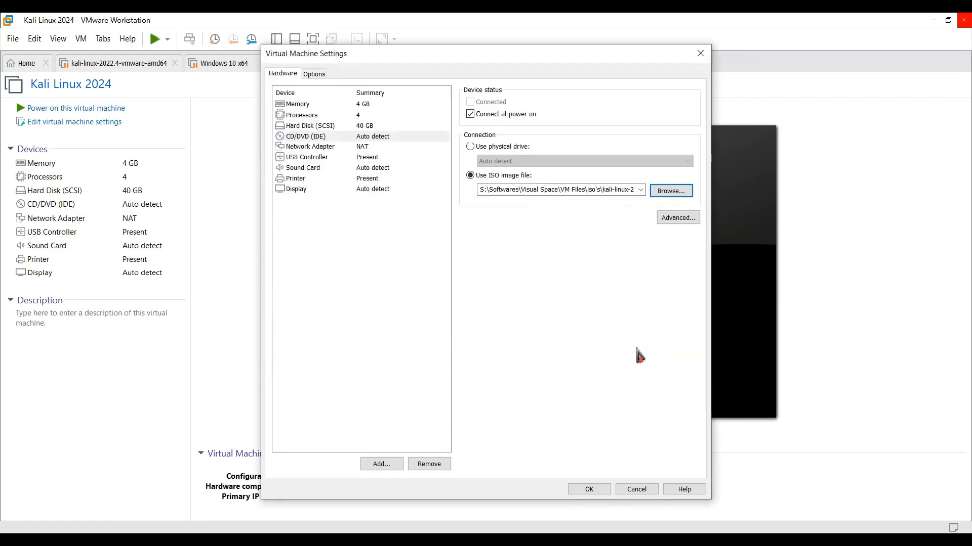
{"action": "left_click", "coordinate": [599, 492]}
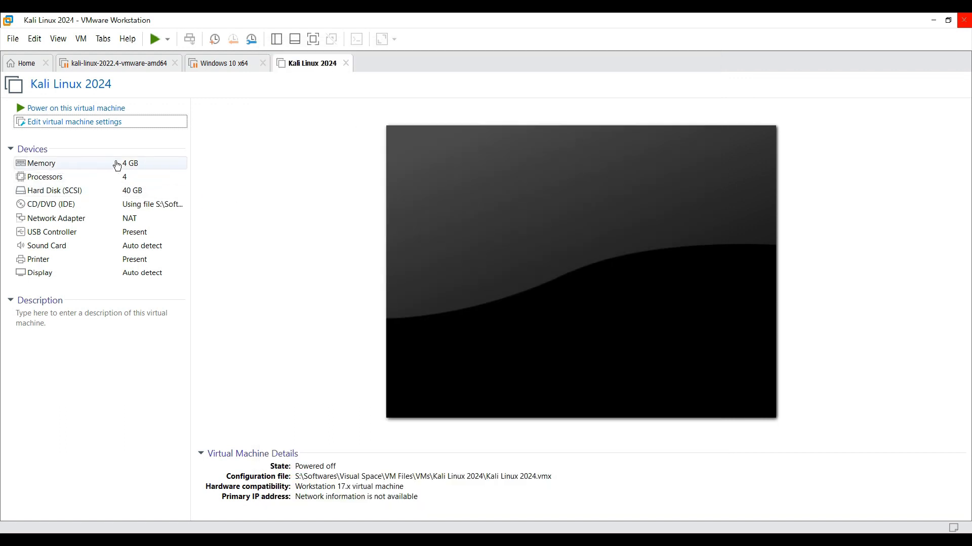
- Power on the Kali Linux 2024 virtual machine and start the Graphical install from the installer menu
{"action": "left_click", "coordinate": [81, 109]}
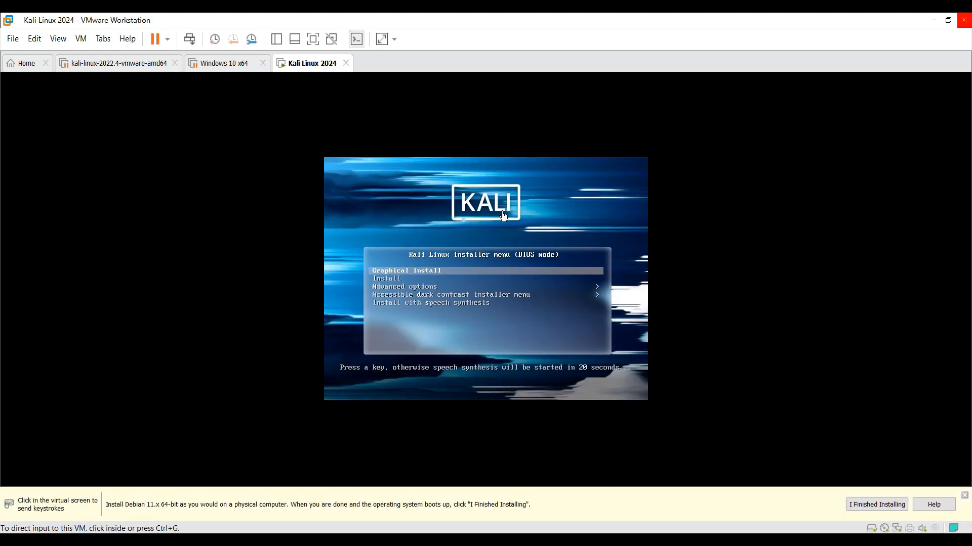
{"action": "left_click", "coordinate": [489, 221]}
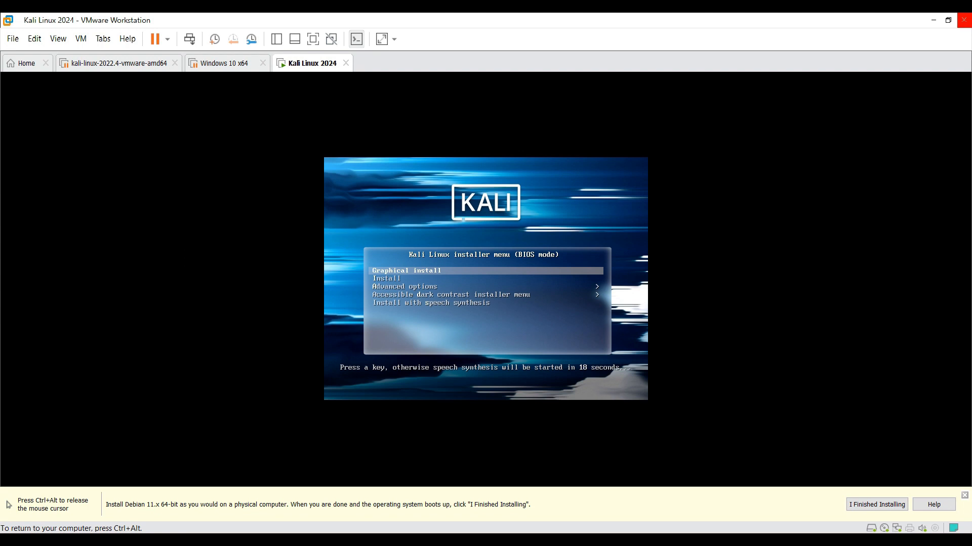
{"action": "key", "text": "Down"}
{"action": "key", "text": "Up"}
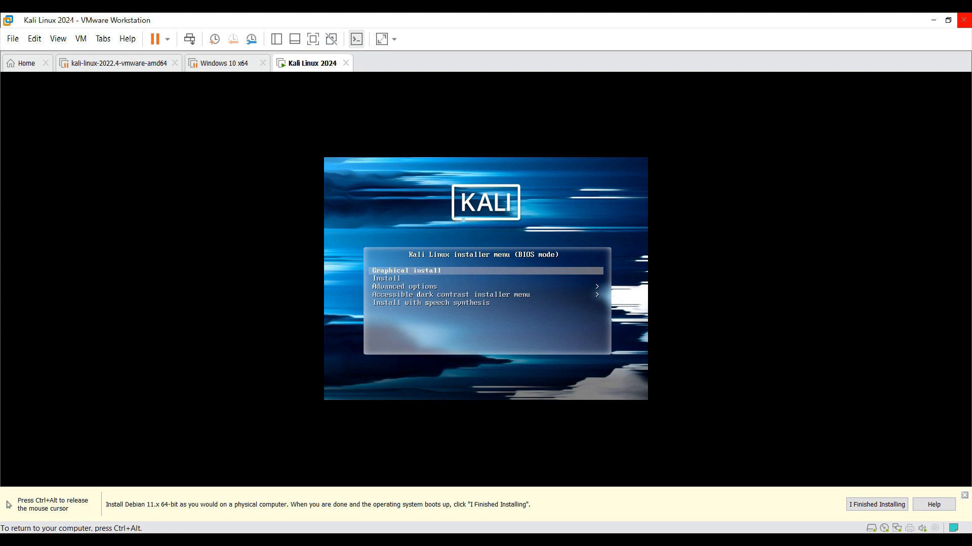
{"action": "key", "text": "Down"}
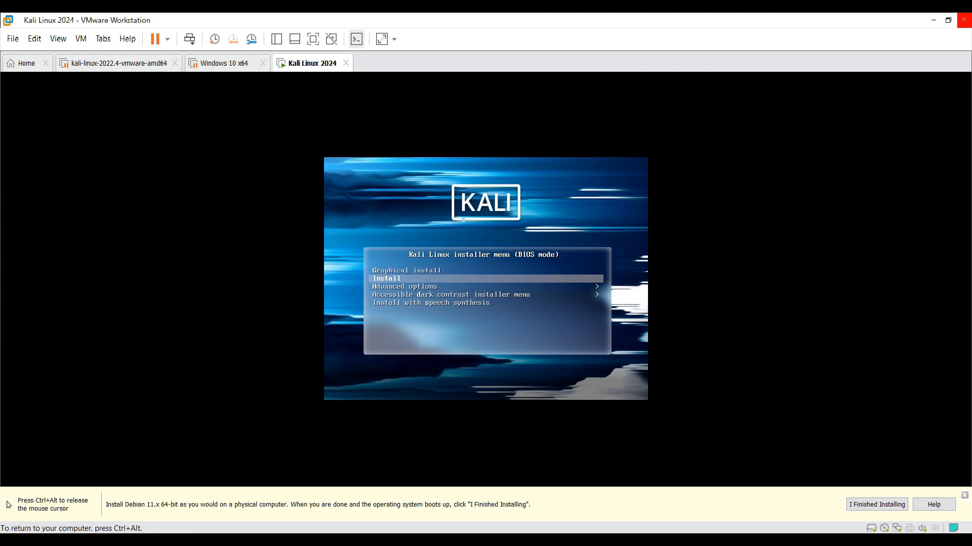
{"action": "key", "text": "Up"}
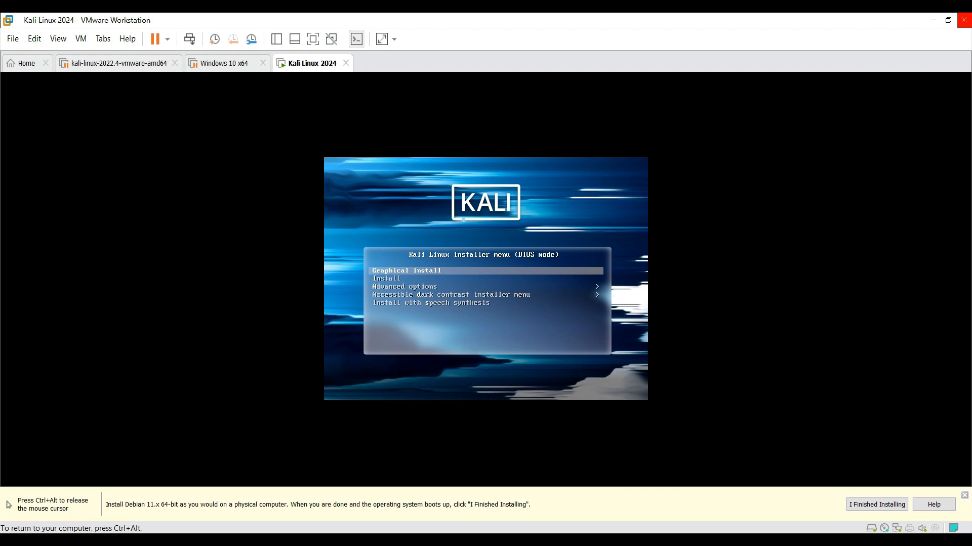
{"action": "key", "text": "Return"}
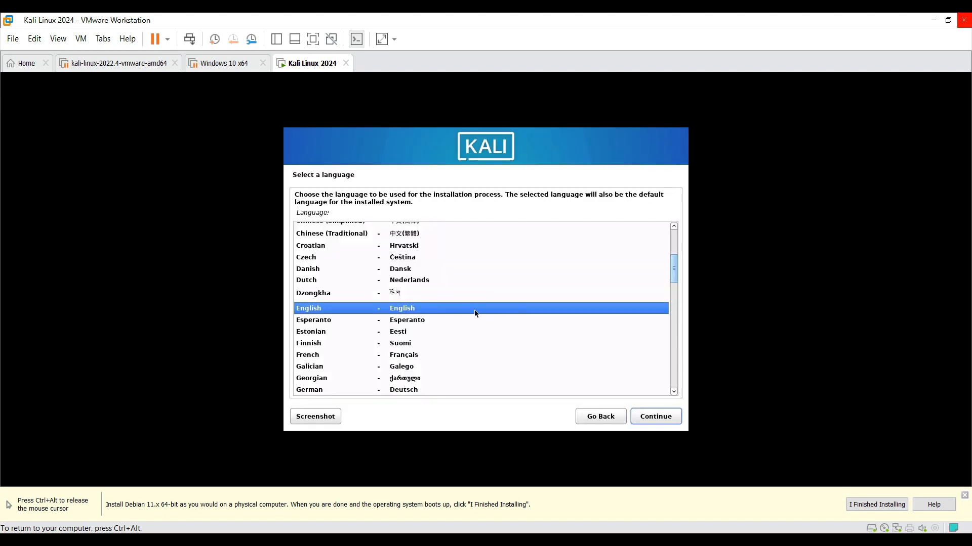
- Set the installer's language to English, the location to India and the keymap to American English
{"action": "left_click", "coordinate": [658, 415]}
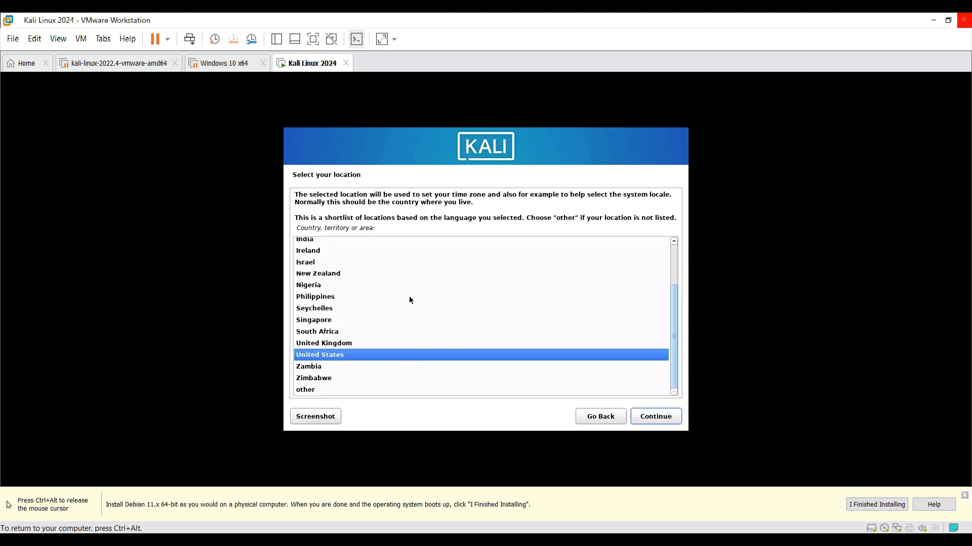
{"action": "left_click", "coordinate": [323, 240]}
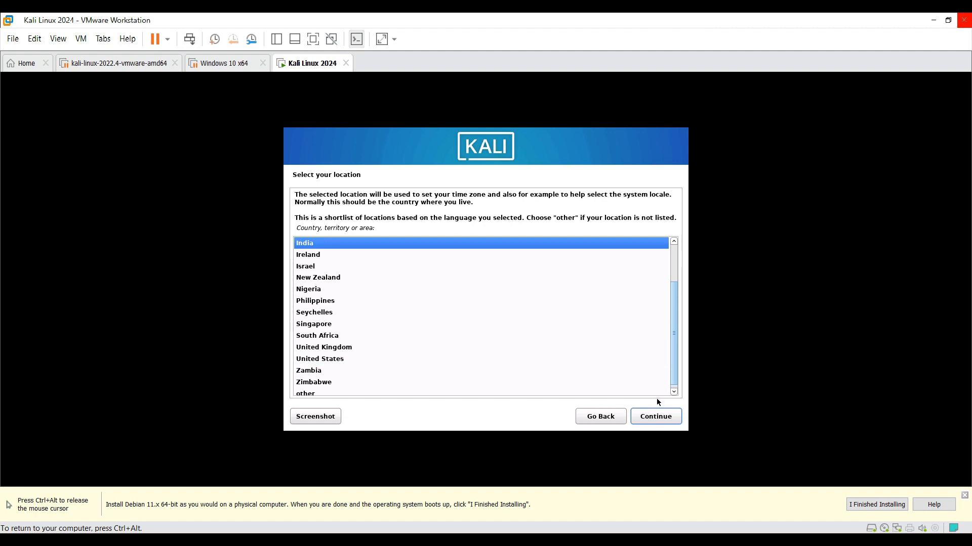
{"action": "left_click", "coordinate": [658, 416]}
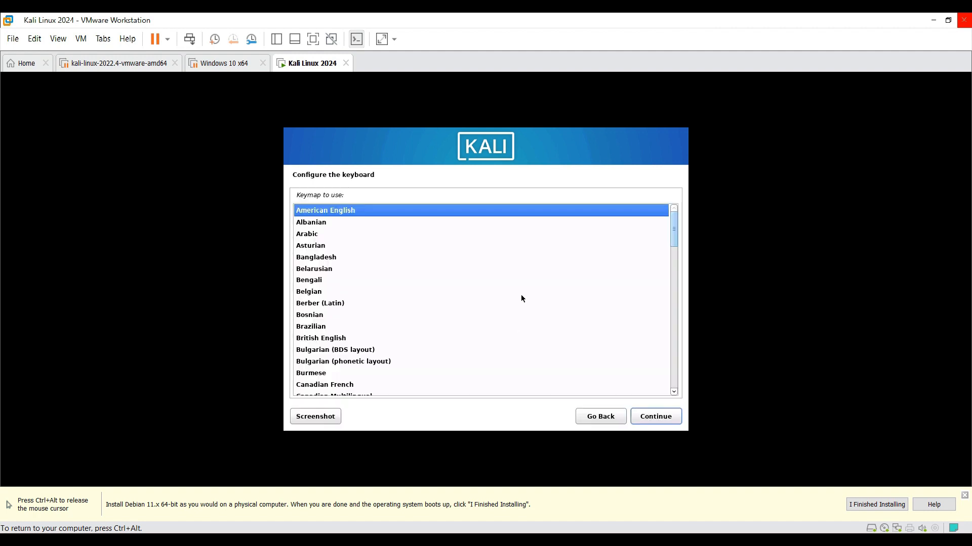
{"action": "left_click", "coordinate": [658, 420]}
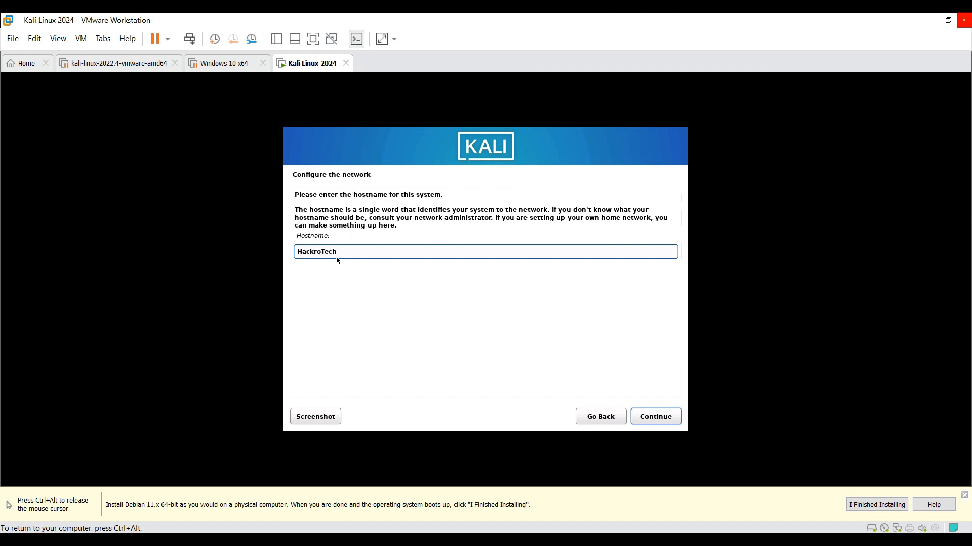
- Set the system's hostname to HackroTech and leave the domain name empty
{"action": "left_click", "coordinate": [658, 415]}
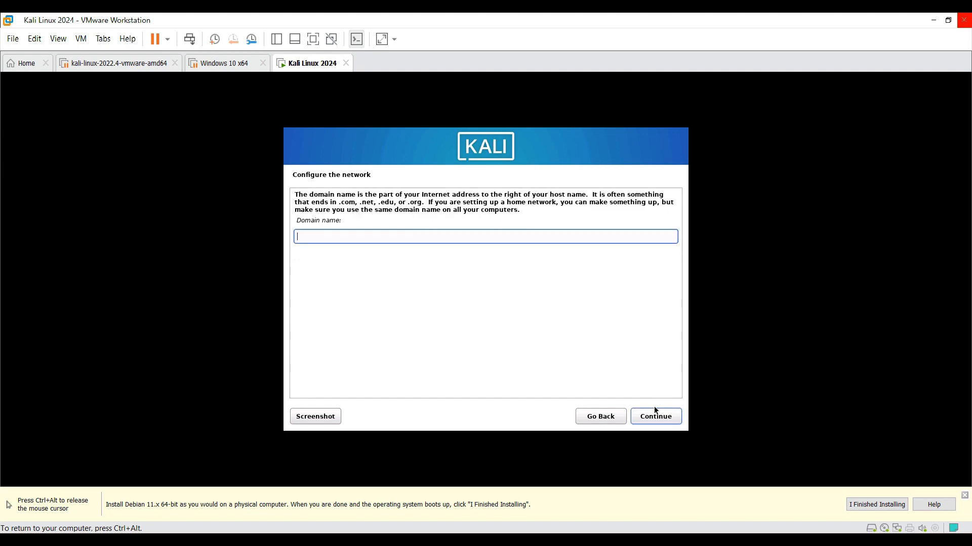
{"action": "left_click", "coordinate": [655, 417]}
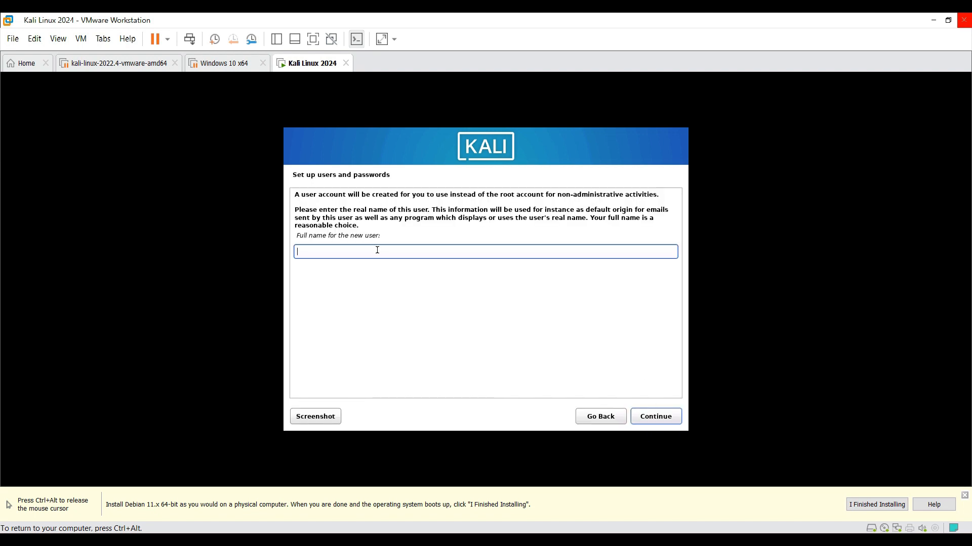
- Set up the user account with the new user's full name, the suggested username, and the account password entered in both password fields
{"action": "type", "text": "Hackro Tech"}
{"action": "left_click", "coordinate": [660, 419]}
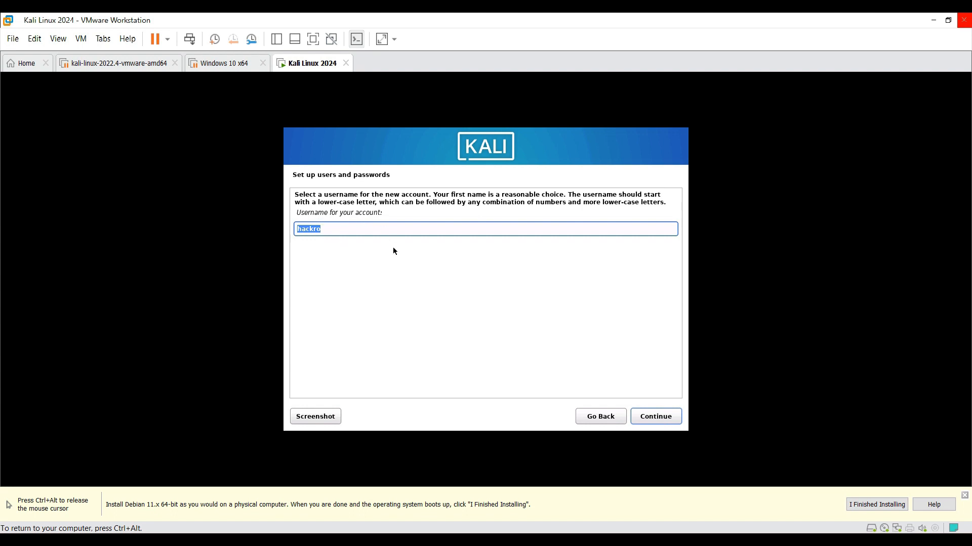
{"action": "left_click", "coordinate": [646, 425]}
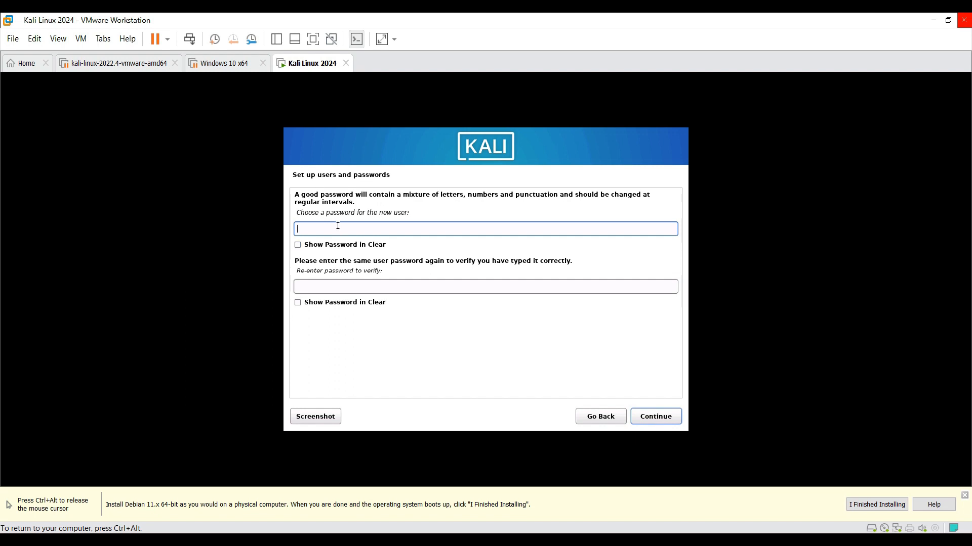
{"action": "type", "text": "kali"}
{"action": "left_click", "coordinate": [330, 286]}
{"action": "type", "text": "kali"}
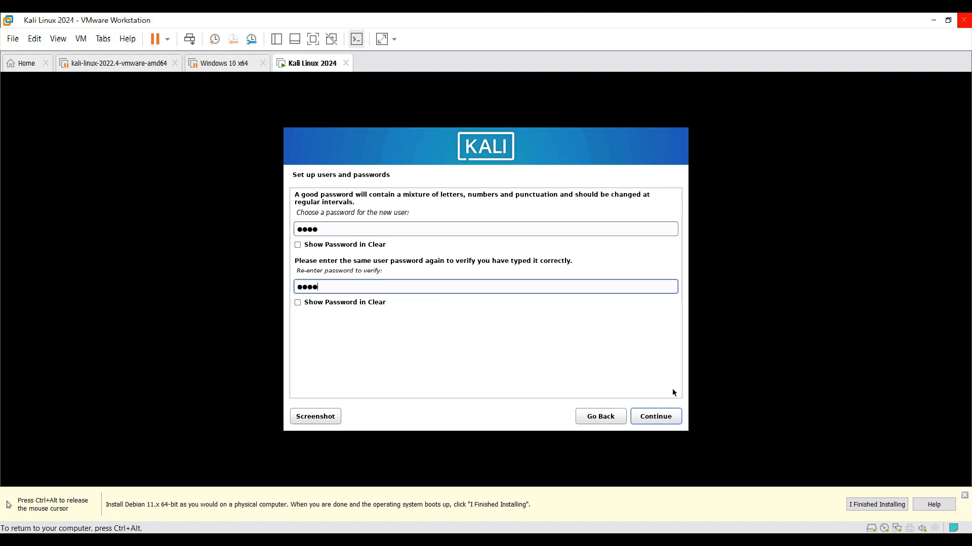
{"action": "left_click", "coordinate": [663, 417]}
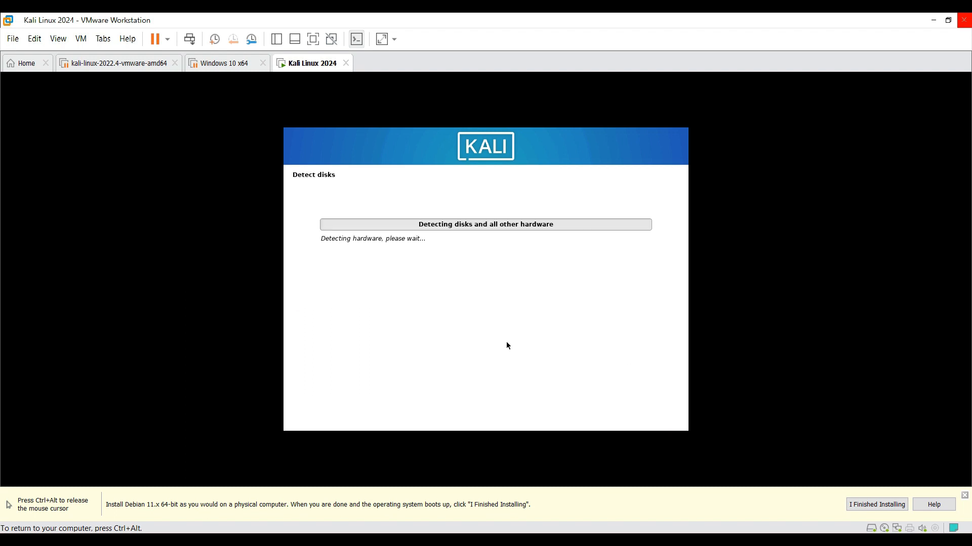
- Set up guided partitioning of the entire SCSI3 (sda) virtual disk with all files in one partition
{"action": "left_click", "coordinate": [348, 349]}
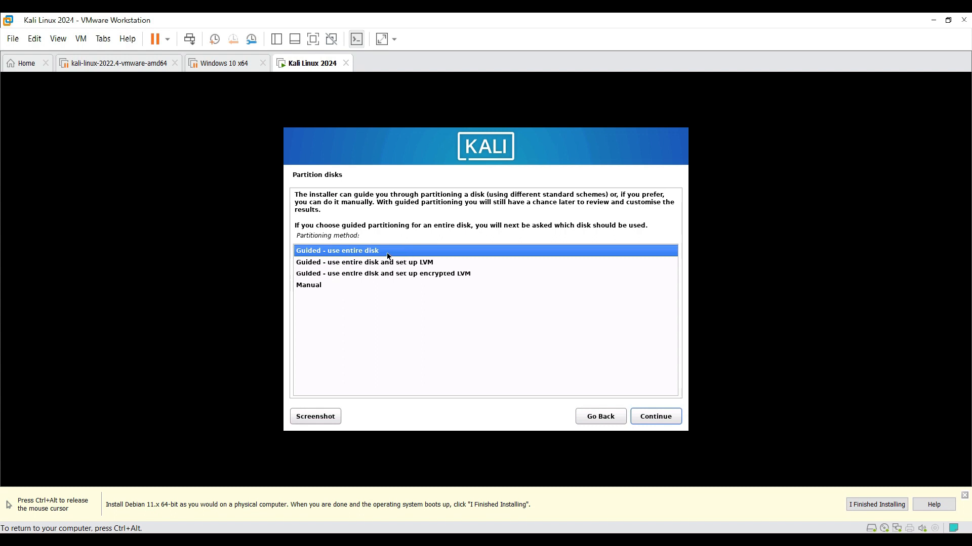
{"action": "left_click", "coordinate": [653, 420]}
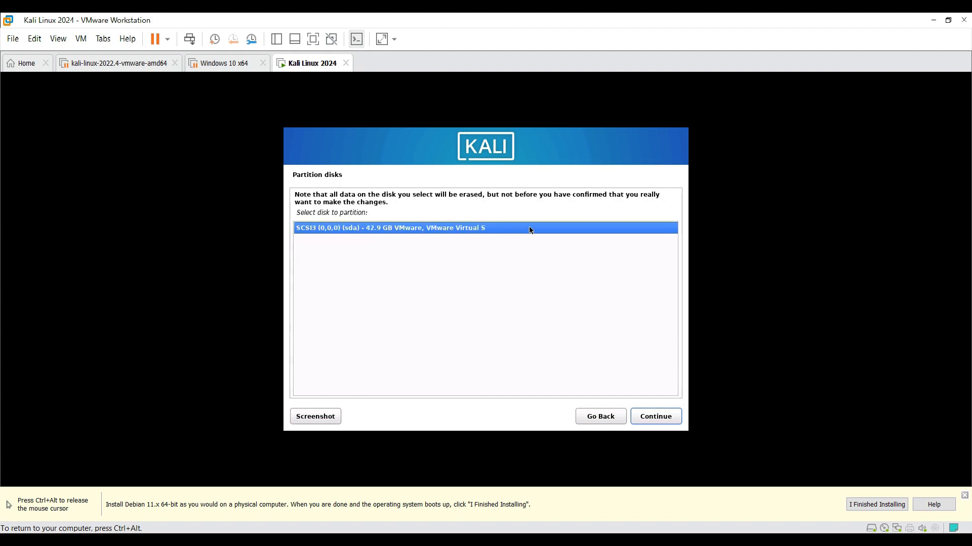
{"action": "left_click", "coordinate": [660, 422]}
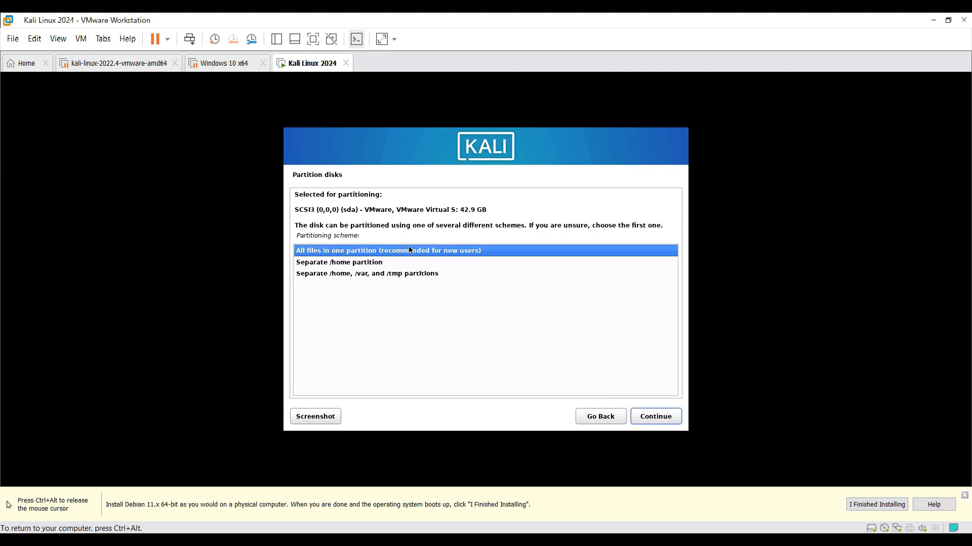
{"action": "left_click", "coordinate": [503, 251]}
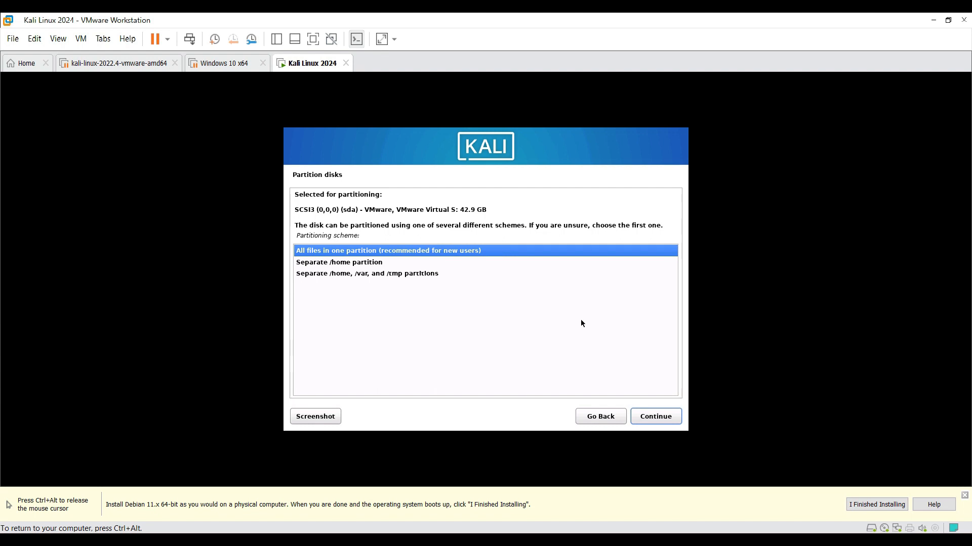
{"action": "left_click", "coordinate": [657, 417]}
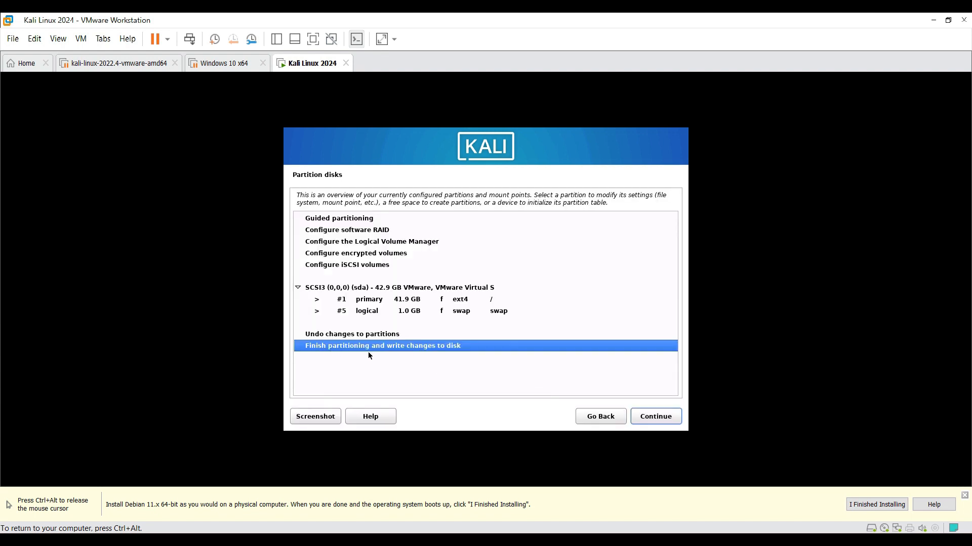
- Finish partitioning and confirm with Yes that the changes are written to the disk
{"action": "left_click", "coordinate": [651, 421]}
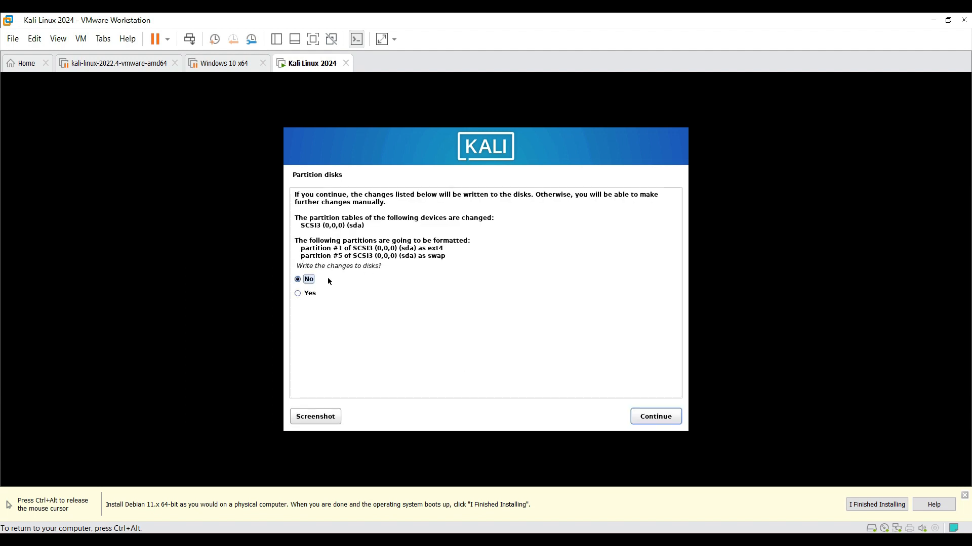
{"action": "left_click", "coordinate": [298, 294]}
{"action": "left_click", "coordinate": [669, 418]}
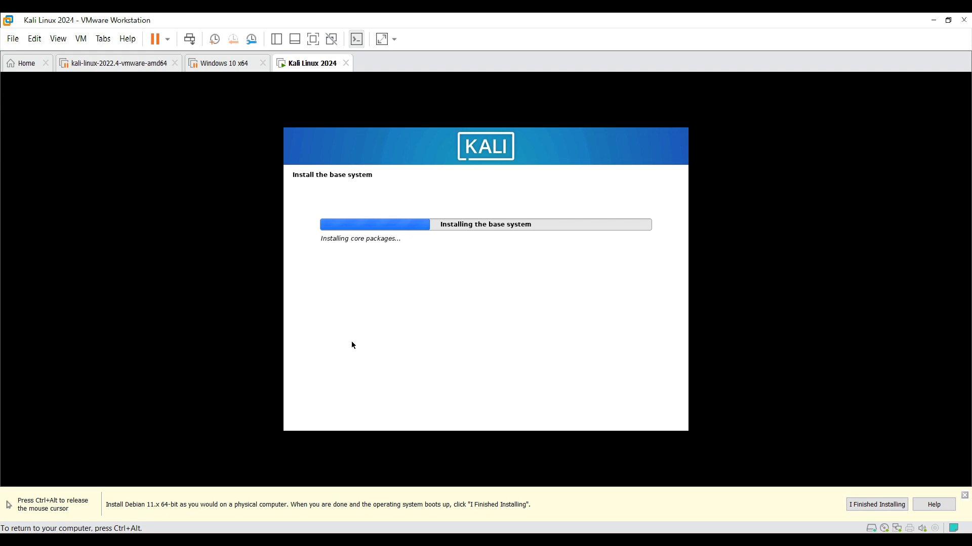
- Release the pointer from the virtual machine and dismiss the Debian installation hint bar
{"action": "key", "text": "ctrl+alt"}
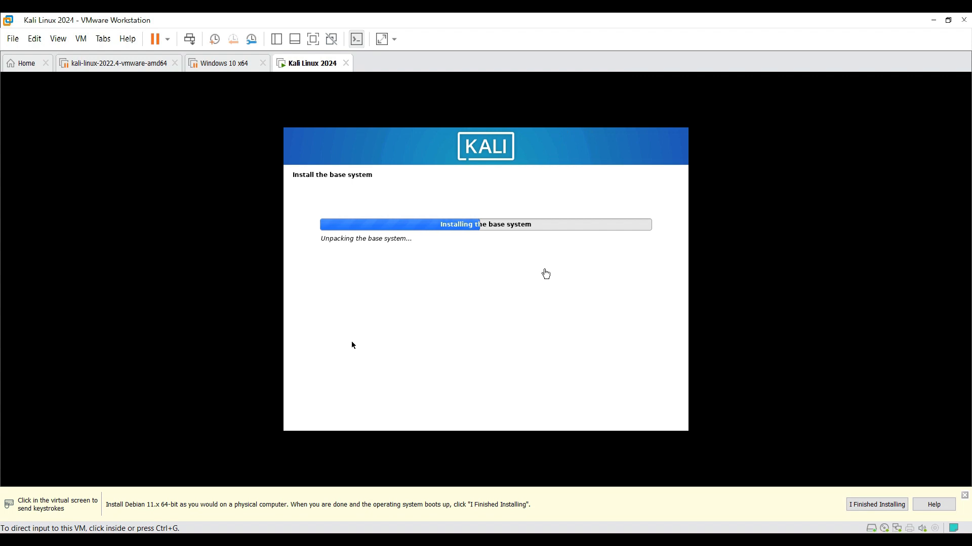
{"action": "left_click", "coordinate": [353, 345]}
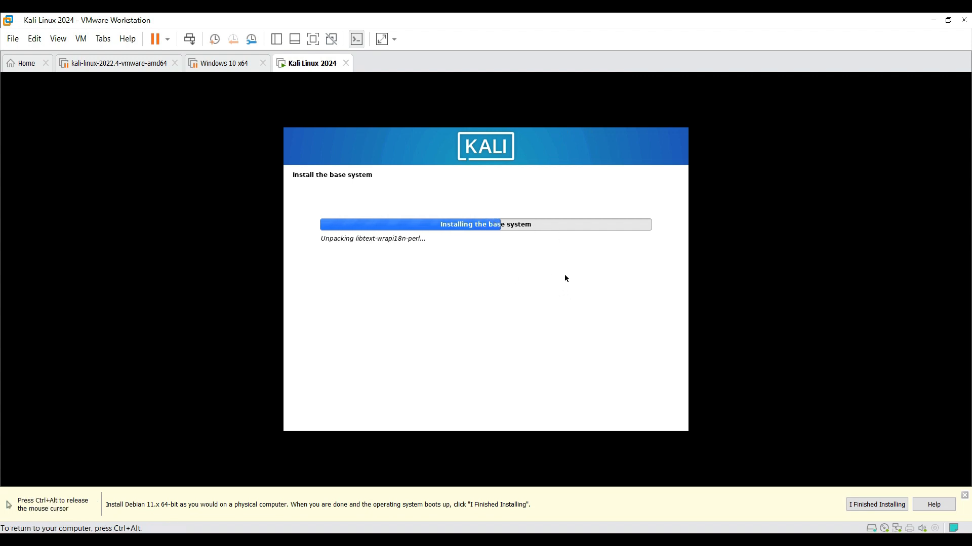
{"action": "key", "text": "ctrl+alt"}
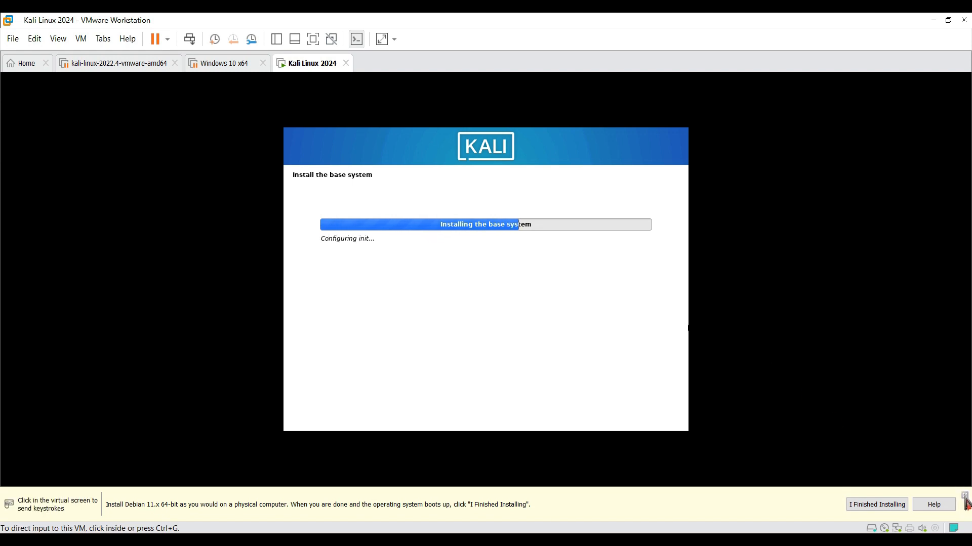
{"action": "left_click", "coordinate": [965, 496]}
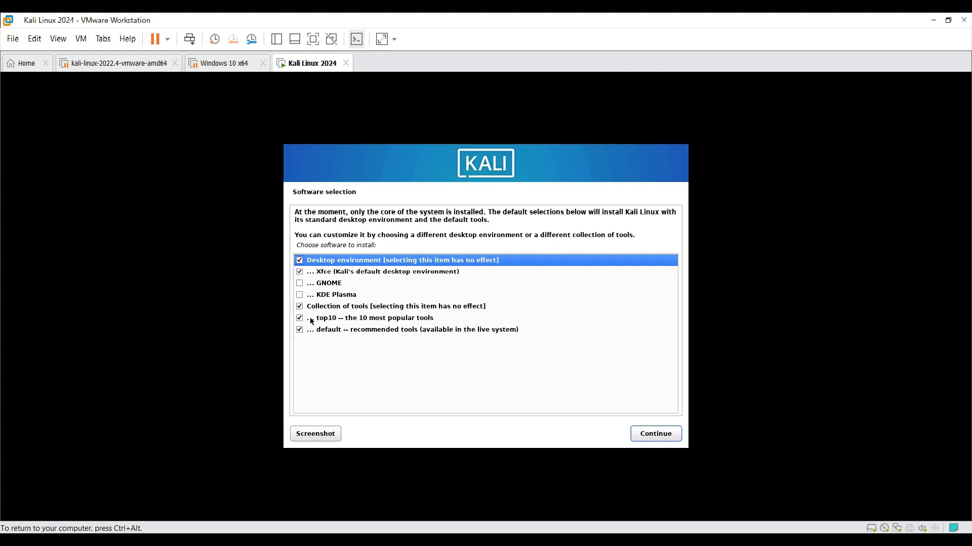
- Add GNOME to the software selection, keep Xfce and the top10 and default tool collections, and install the selected software
{"action": "left_click", "coordinate": [299, 284]}
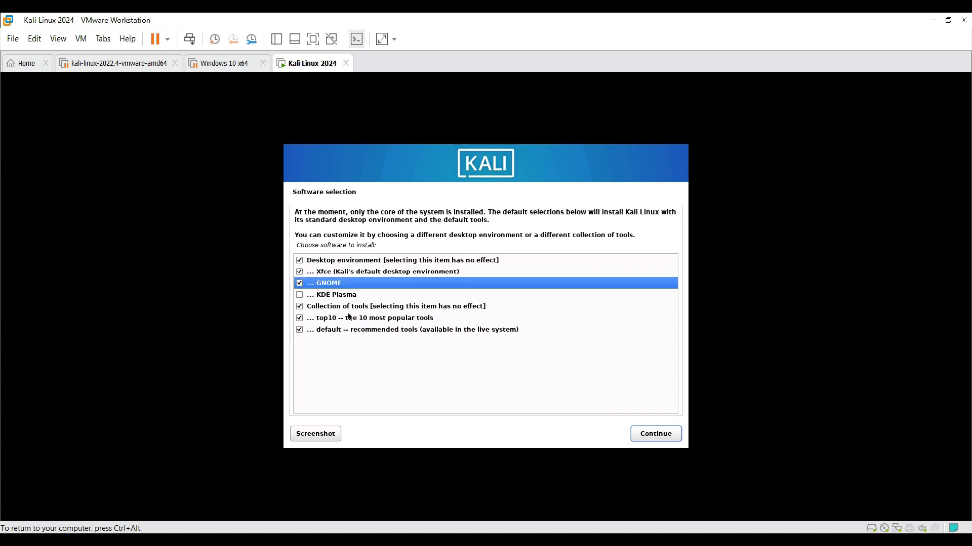
{"action": "left_click", "coordinate": [299, 318]}
{"action": "left_click", "coordinate": [299, 330]}
{"action": "left_click", "coordinate": [299, 318]}
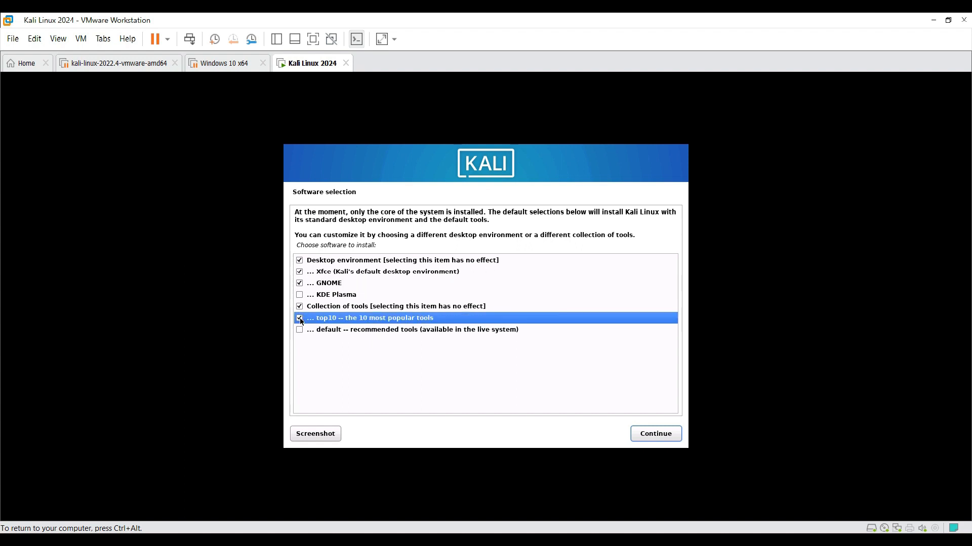
{"action": "left_click", "coordinate": [300, 329]}
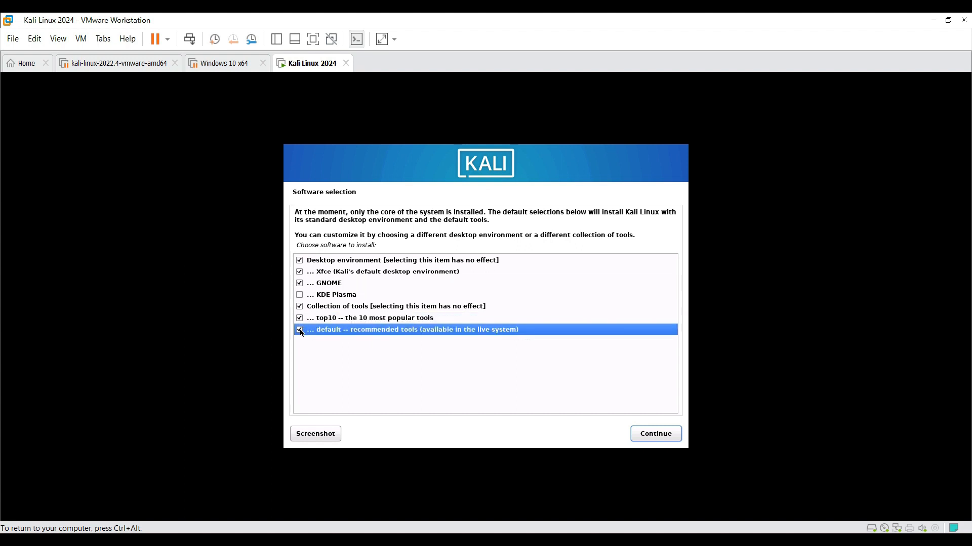
{"action": "left_click", "coordinate": [653, 435]}
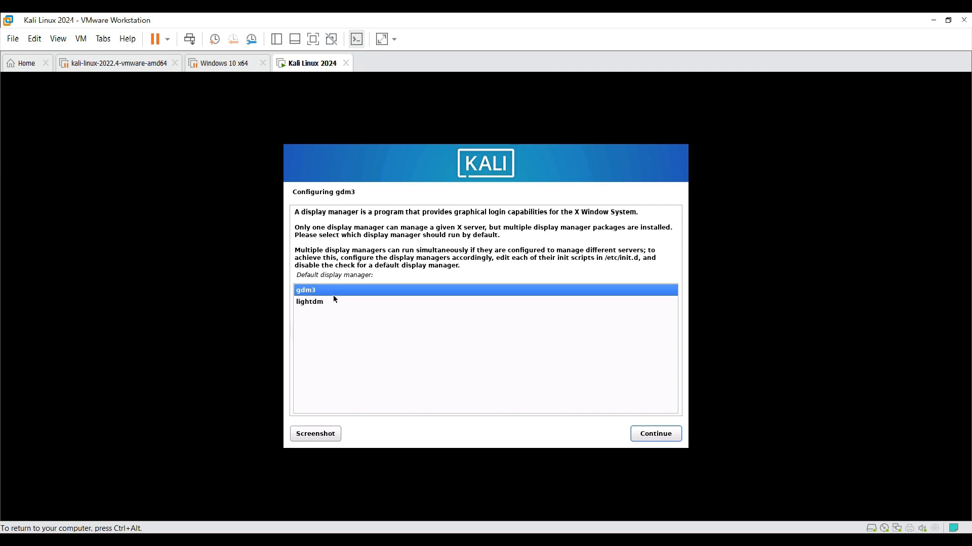
- Accept gdm3 as the default display manager and install the GRUB boot loader on /dev/sda
{"action": "left_click", "coordinate": [655, 435]}
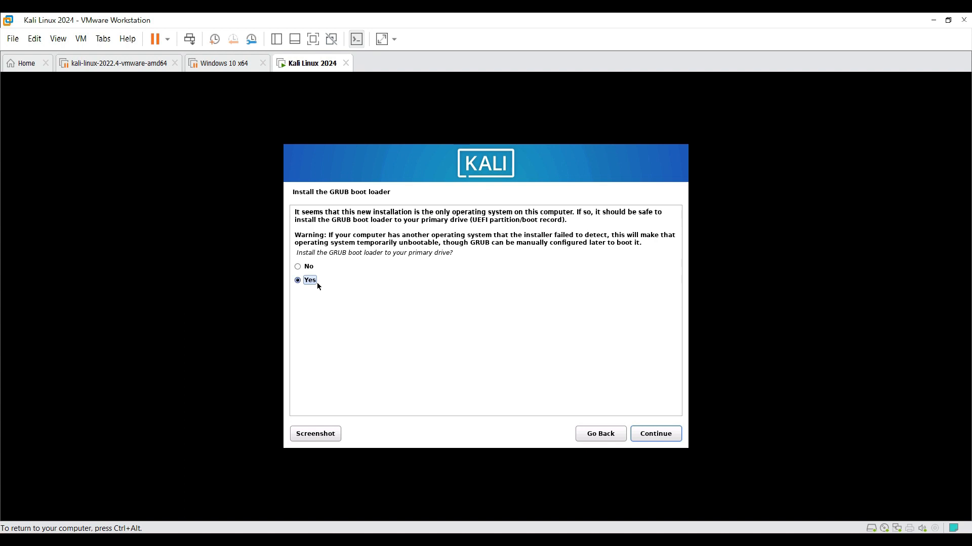
{"action": "left_click", "coordinate": [665, 433]}
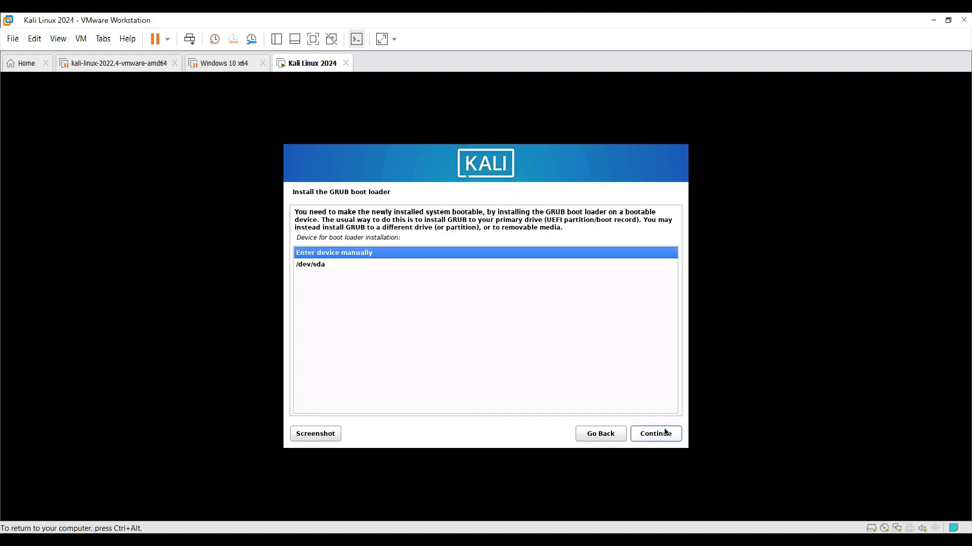
{"action": "key", "text": "Down"}
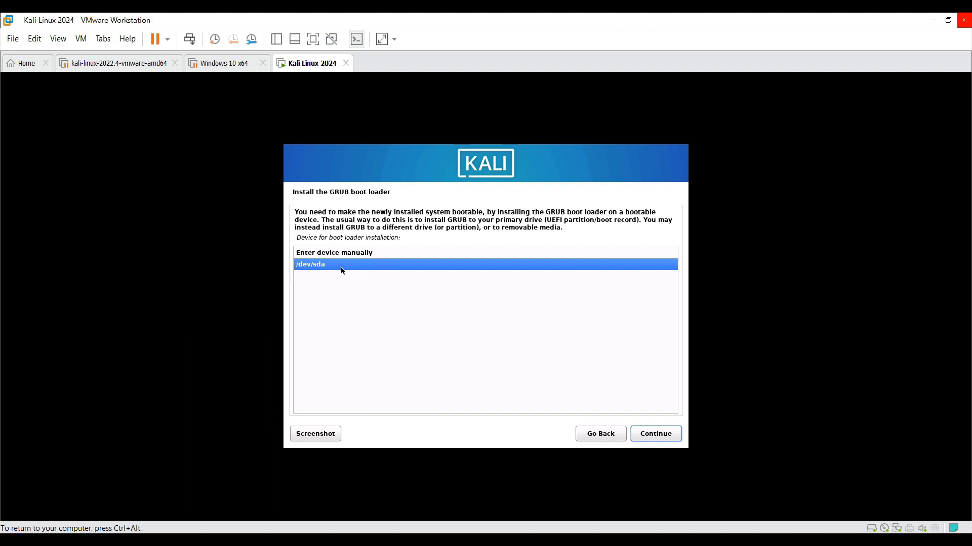
{"action": "left_click", "coordinate": [679, 434]}
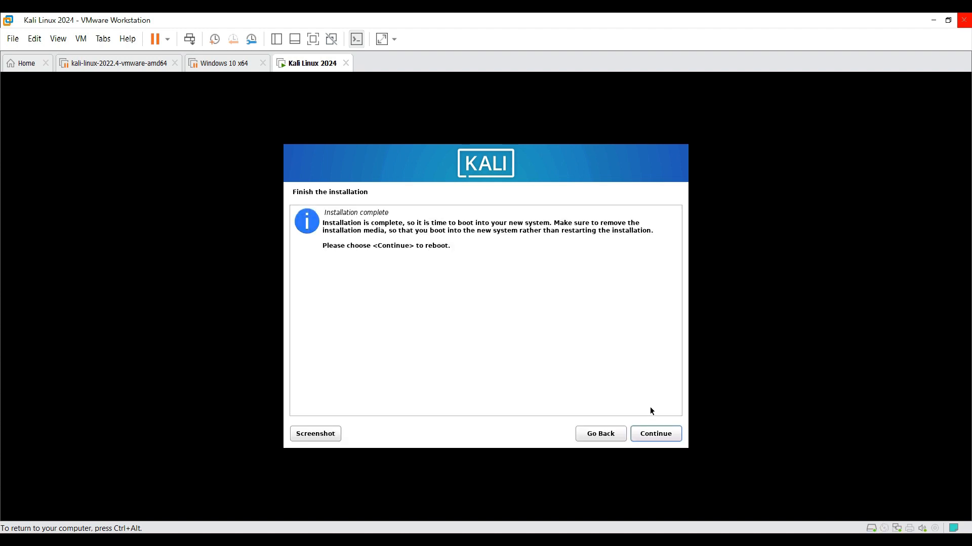
- Finish the installation by rebooting into the new system and log in to the created user account with its password
{"action": "left_click", "coordinate": [651, 434]}
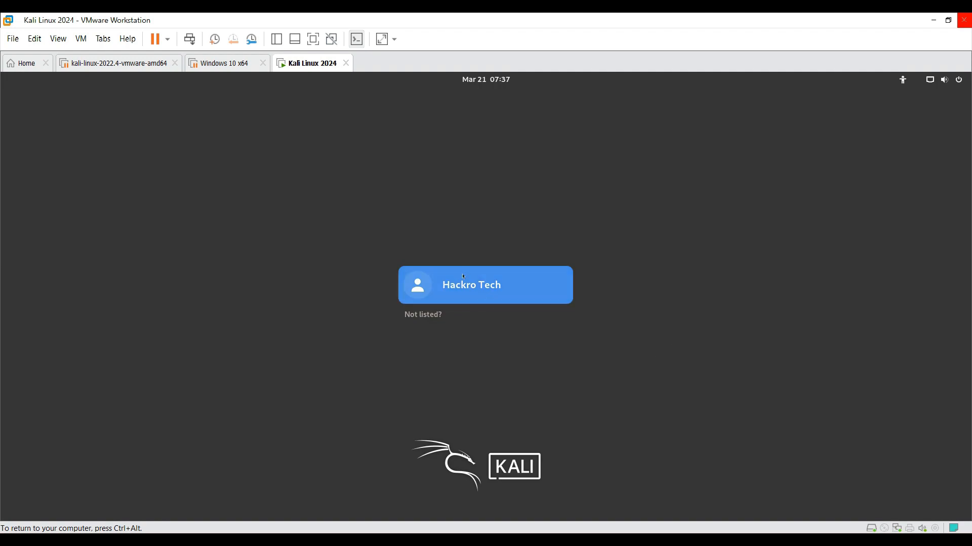
{"action": "left_click", "coordinate": [472, 289]}
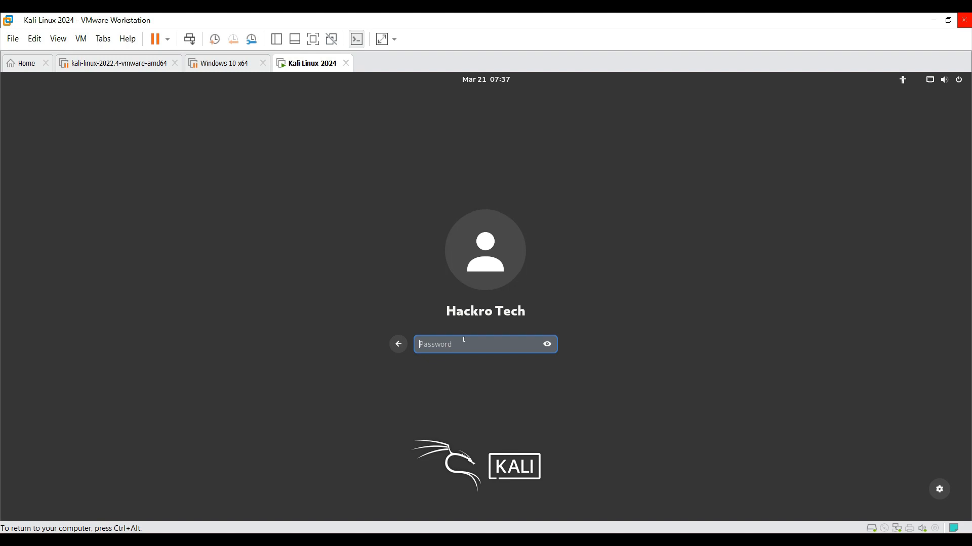
{"action": "type", "text": "kali"}
{"action": "key", "text": "Return"}
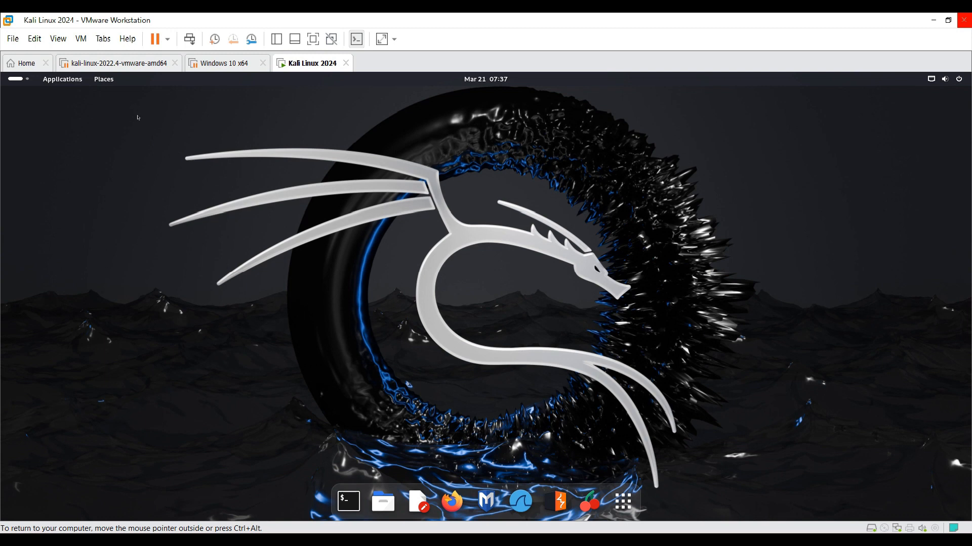
- Look through the first five pages of installed applications in the app overview and return to the desktop
{"action": "left_click_drag", "start_coordinate": [138, 116], "coordinate": [161, 138]}
{"action": "left_click", "coordinate": [622, 505]}
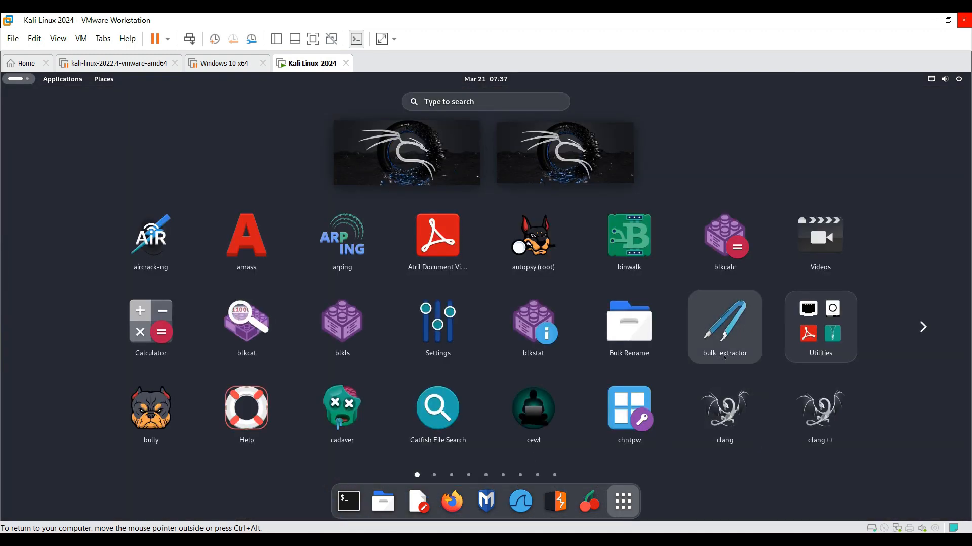
{"action": "left_click", "coordinate": [920, 333]}
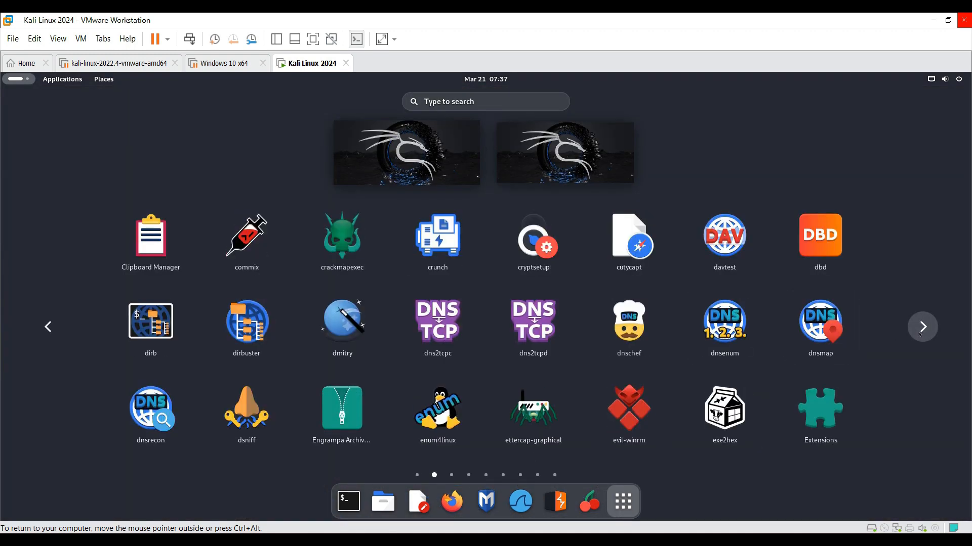
{"action": "left_click", "coordinate": [921, 331]}
{"action": "left_click", "coordinate": [920, 331]}
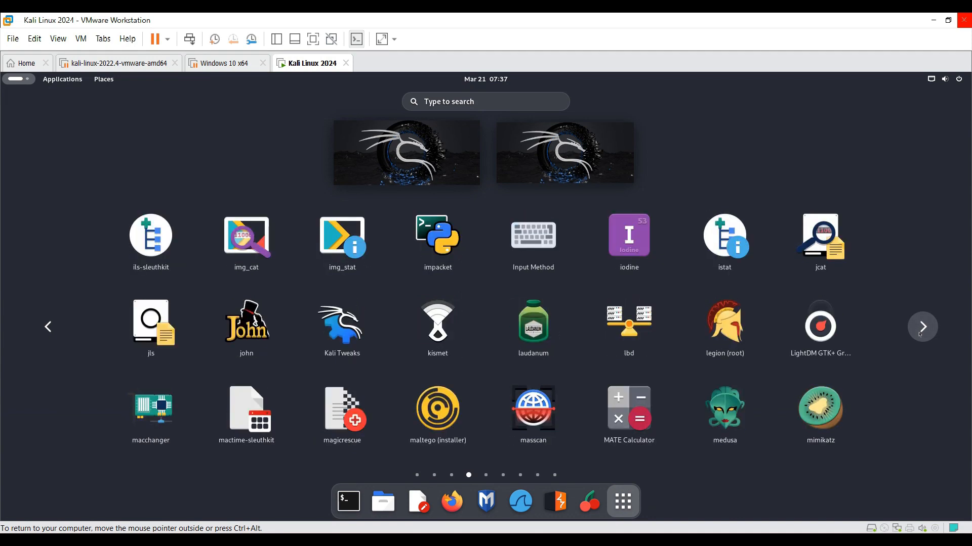
{"action": "left_click", "coordinate": [921, 332]}
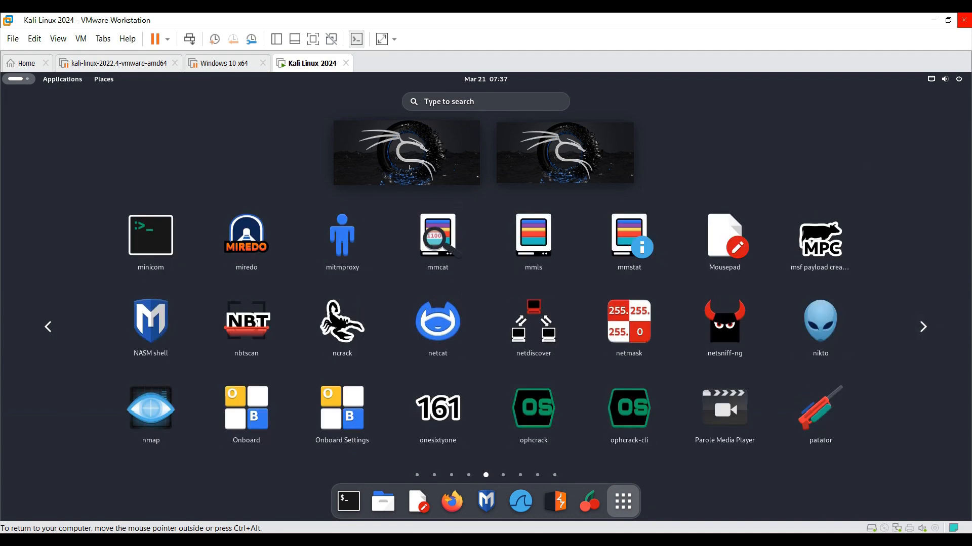
{"action": "left_click", "coordinate": [380, 176]}
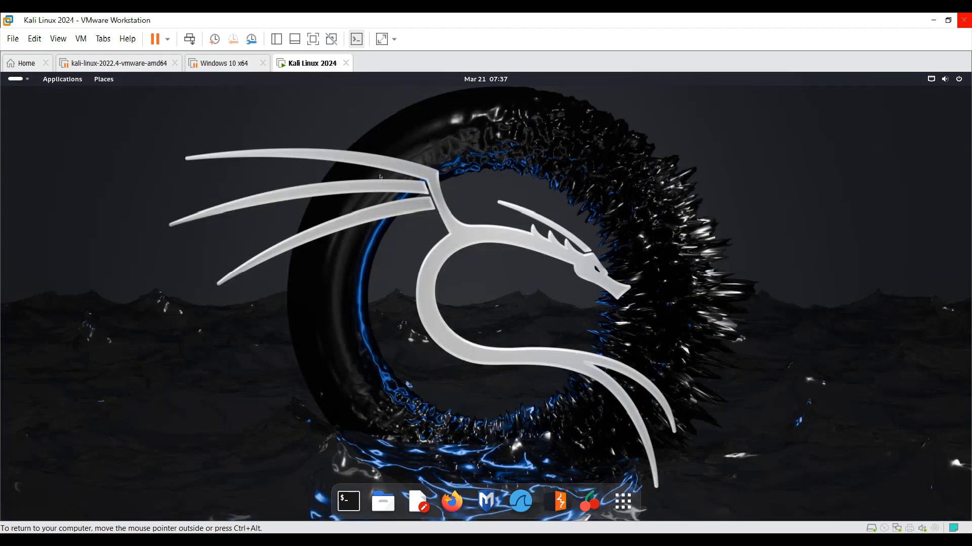
- Switch to the second workspace from the app overview and return to the first workspace
{"action": "left_click", "coordinate": [623, 495]}
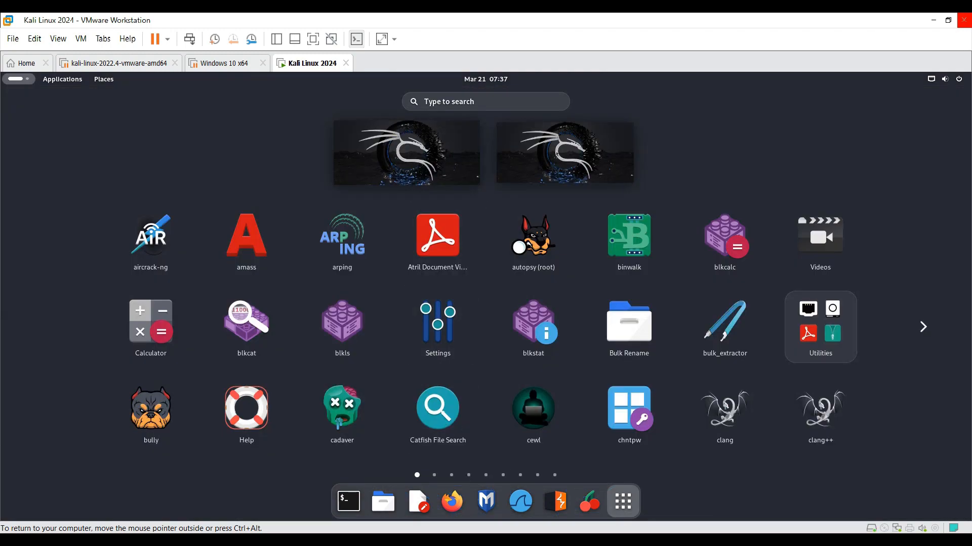
{"action": "left_click", "coordinate": [559, 158]}
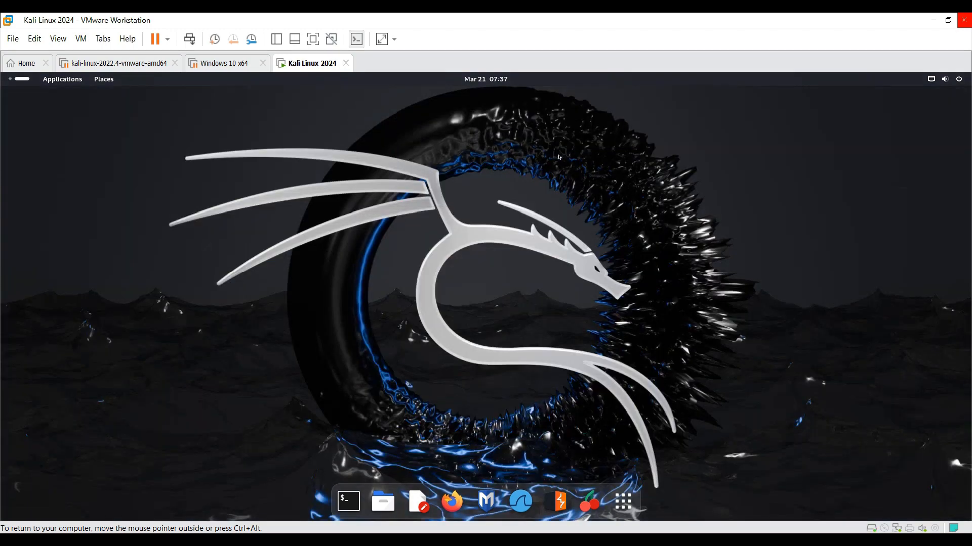
{"action": "left_click", "coordinate": [638, 514]}
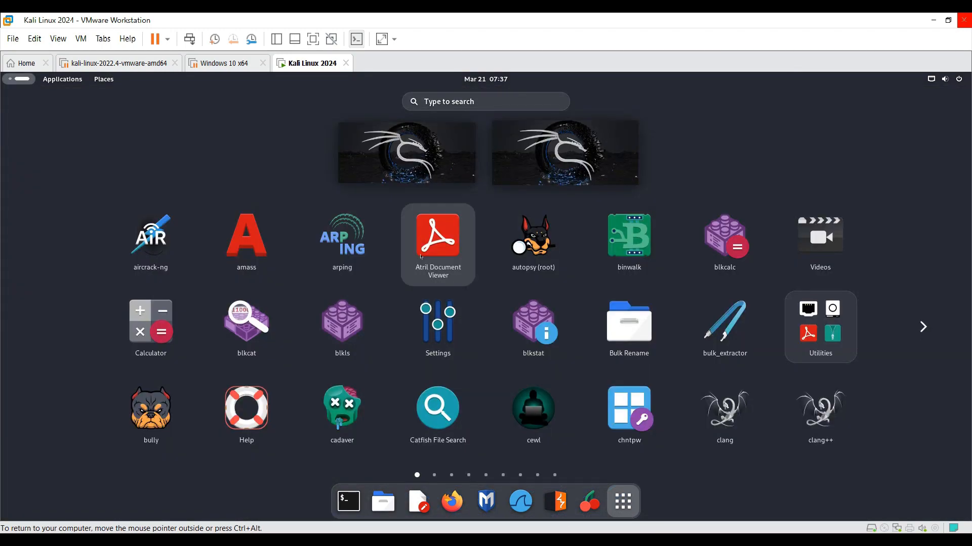
{"action": "left_click", "coordinate": [395, 172]}
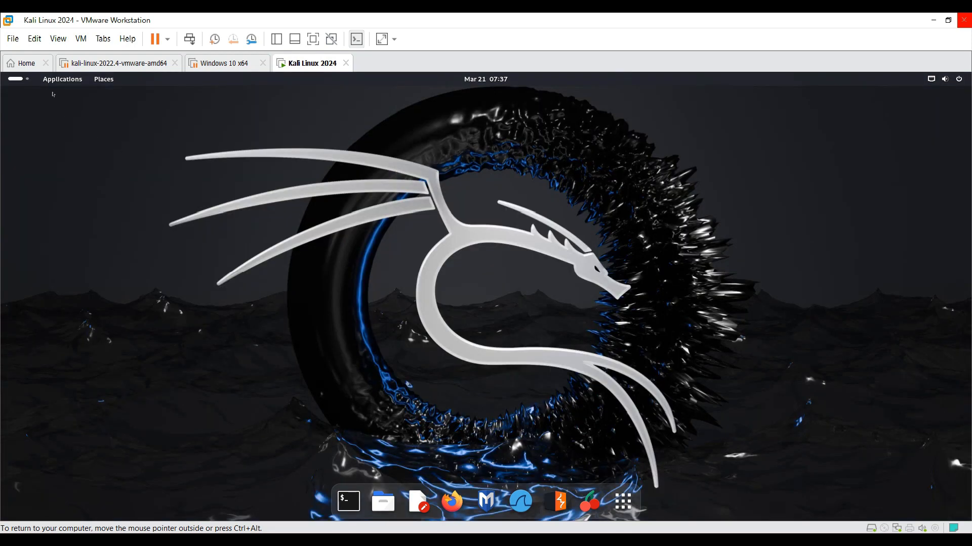
- Look through the application categories, from Favorites to Social Engineering Tools, and open the Home folder
{"action": "left_click", "coordinate": [62, 79]}
{"action": "mouse_move", "coordinate": [82, 121]}
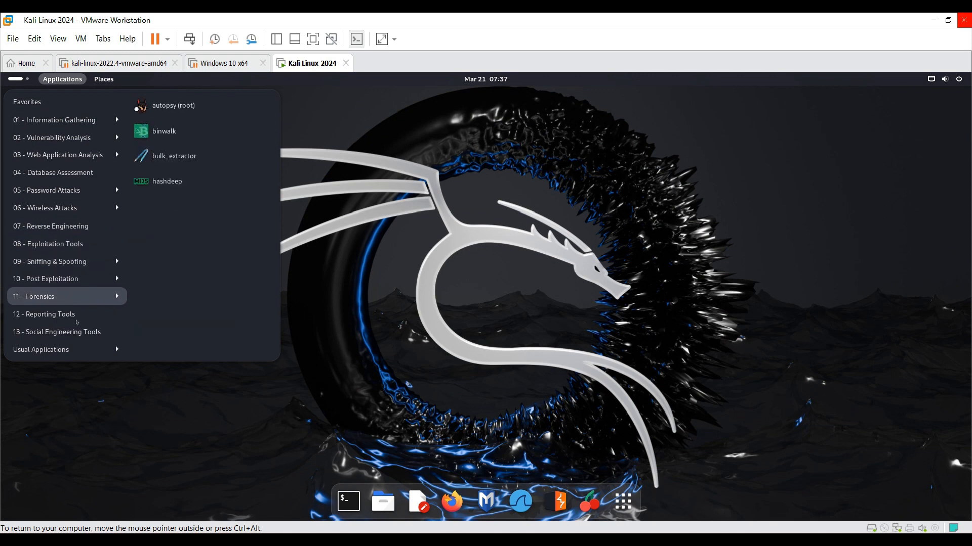
{"action": "mouse_move", "coordinate": [76, 335]}
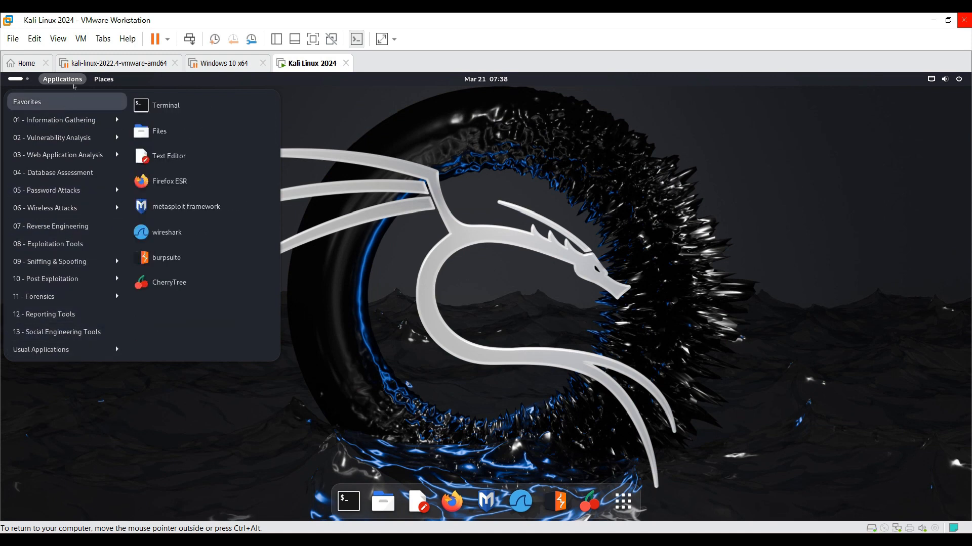
{"action": "mouse_move", "coordinate": [103, 80]}
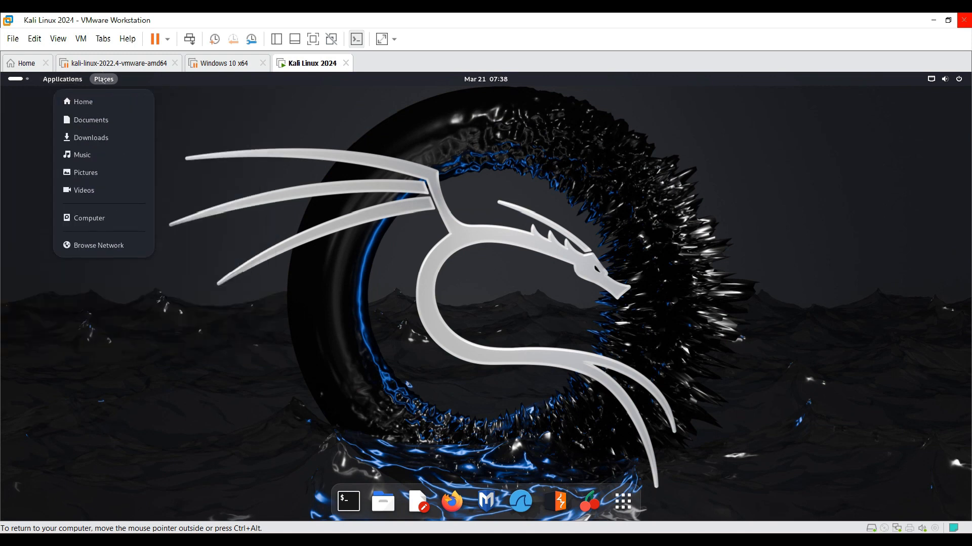
{"action": "left_click", "coordinate": [92, 108]}
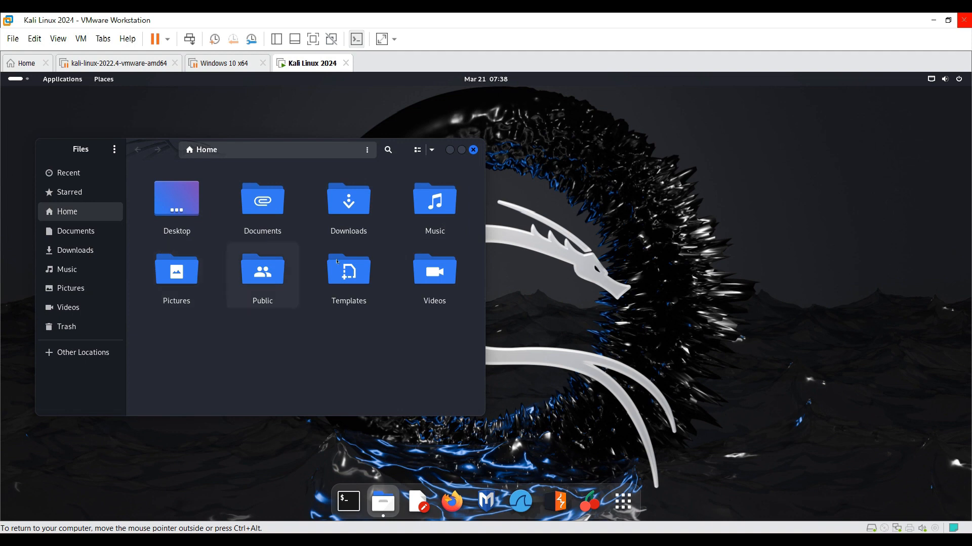
- Close the Home folder and test root access in a terminal with sudo su and the account password, closing the terminal at the end
{"action": "left_click", "coordinate": [473, 150]}
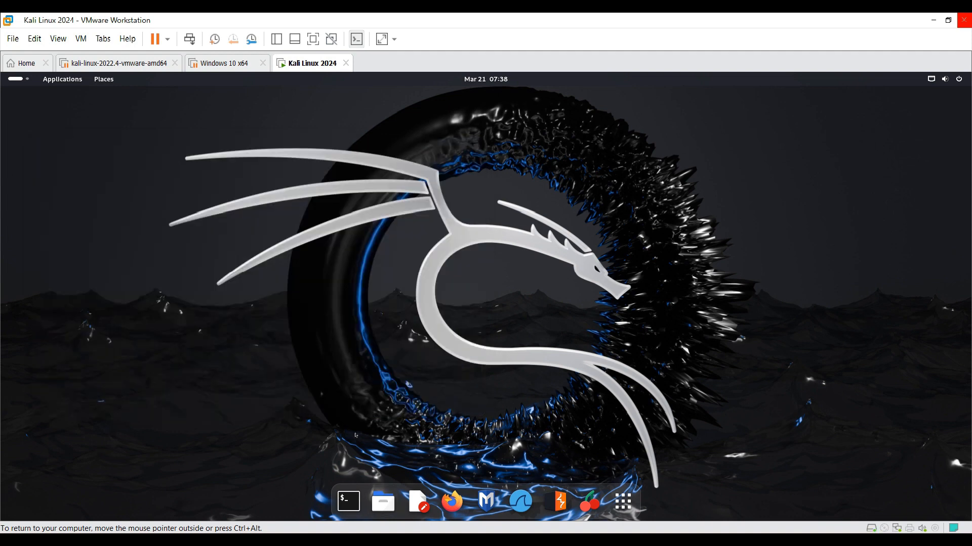
{"action": "left_click", "coordinate": [348, 504]}
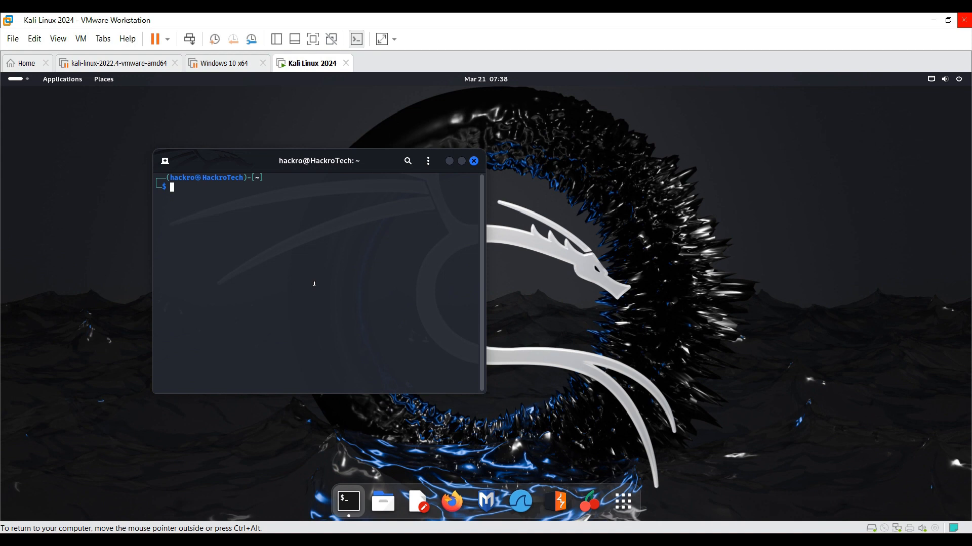
{"action": "type", "text": "sudo su"}
{"action": "key", "text": "Return"}
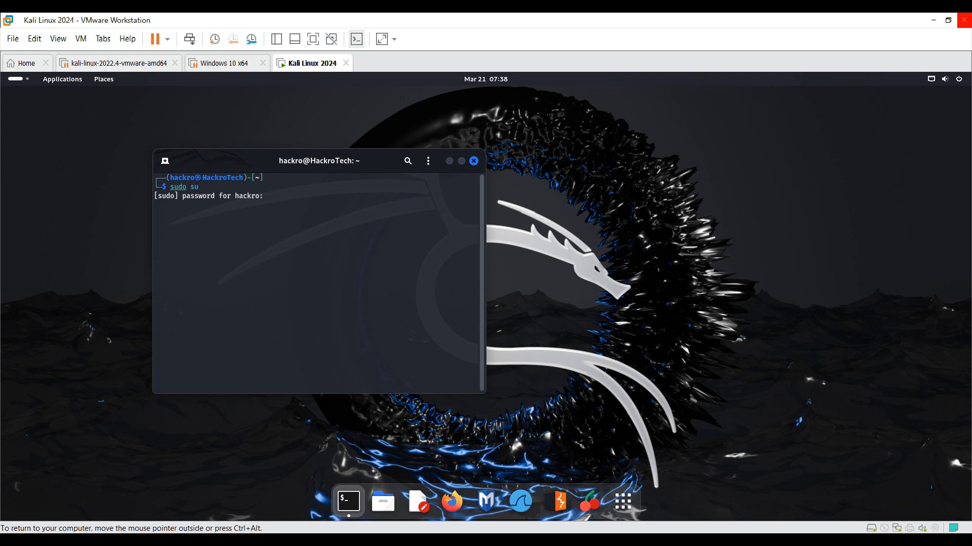
{"action": "key", "text": "Return"}
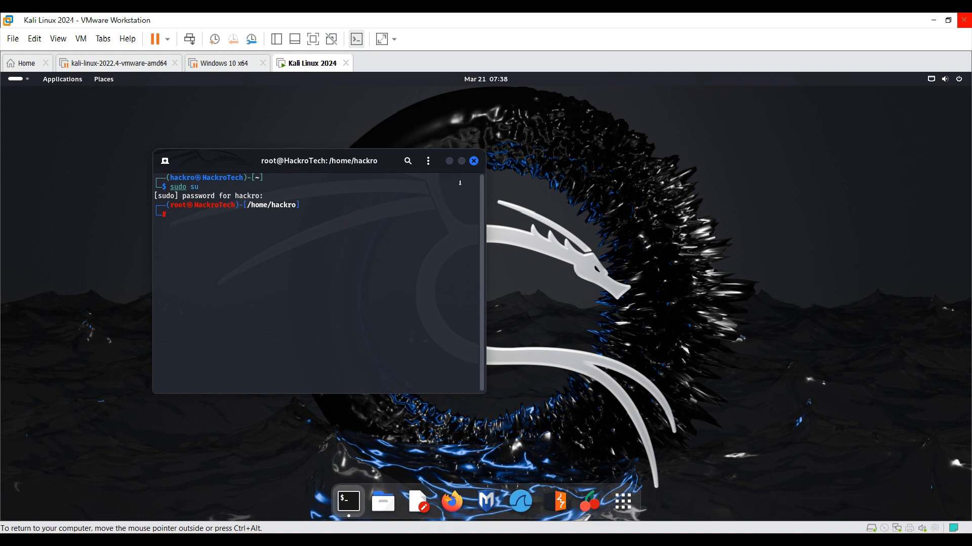
{"action": "left_click", "coordinate": [474, 161]}
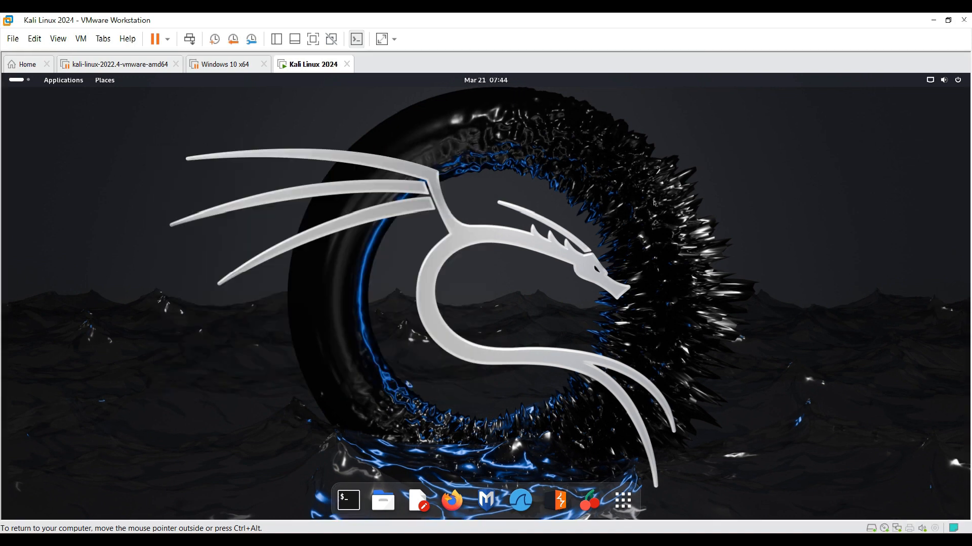
- Switch the Kali Linux 2024 virtual machine to full screen mode and return to the windowed view
{"action": "left_click", "coordinate": [313, 41]}
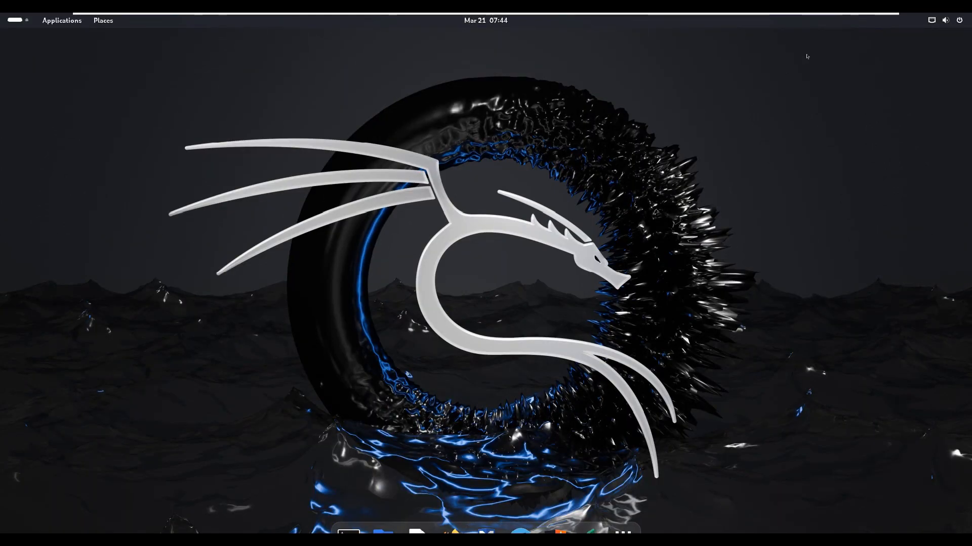
{"action": "right_click", "coordinate": [627, 292]}
{"action": "left_click", "coordinate": [335, 26]}
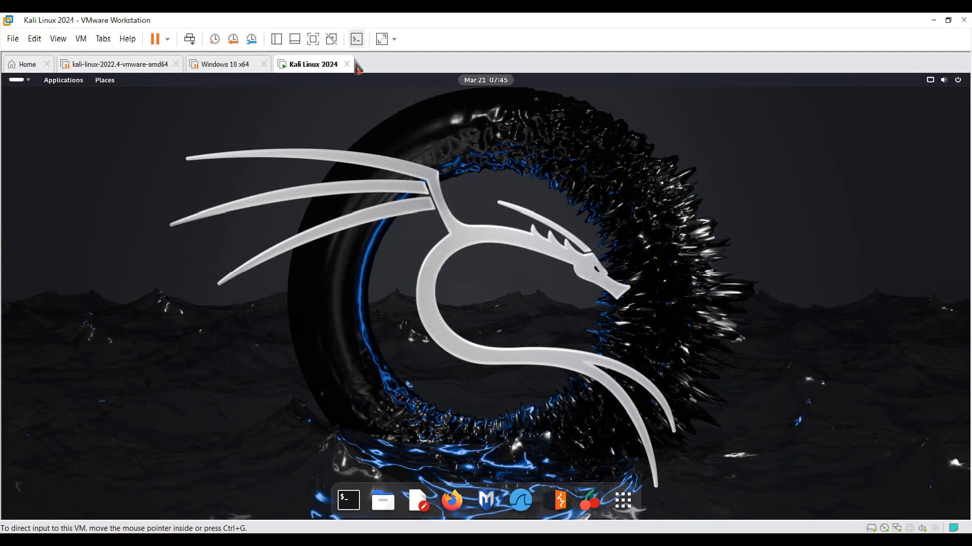
- Power off the Kali Linux 2024 virtual machine from the desktop's system power options
{"action": "left_click", "coordinate": [963, 20]}
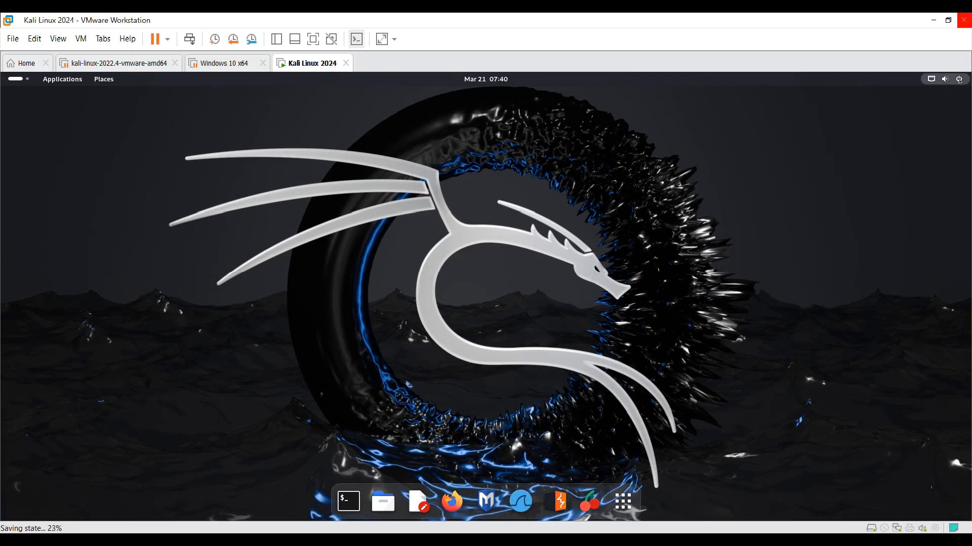
{"action": "left_click", "coordinate": [959, 79]}
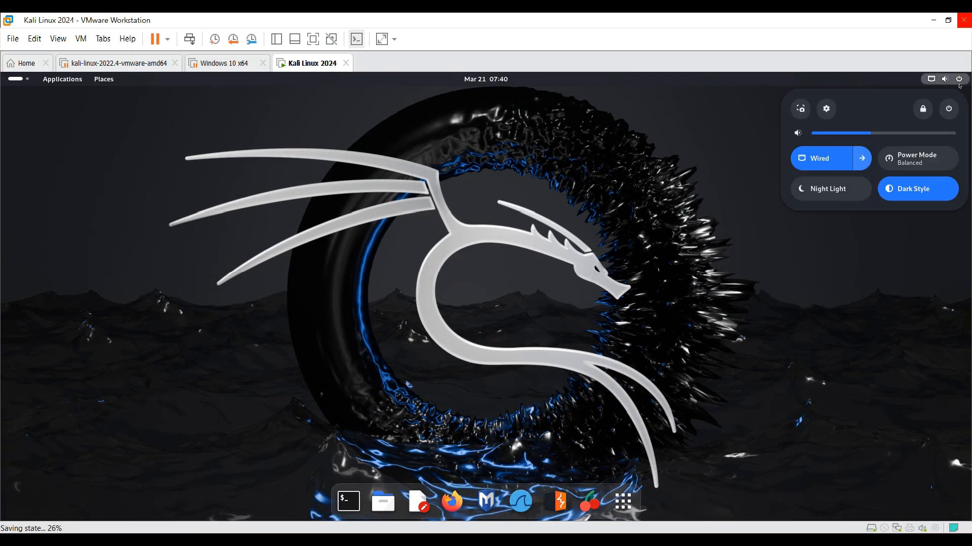
{"action": "left_click", "coordinate": [950, 110]}
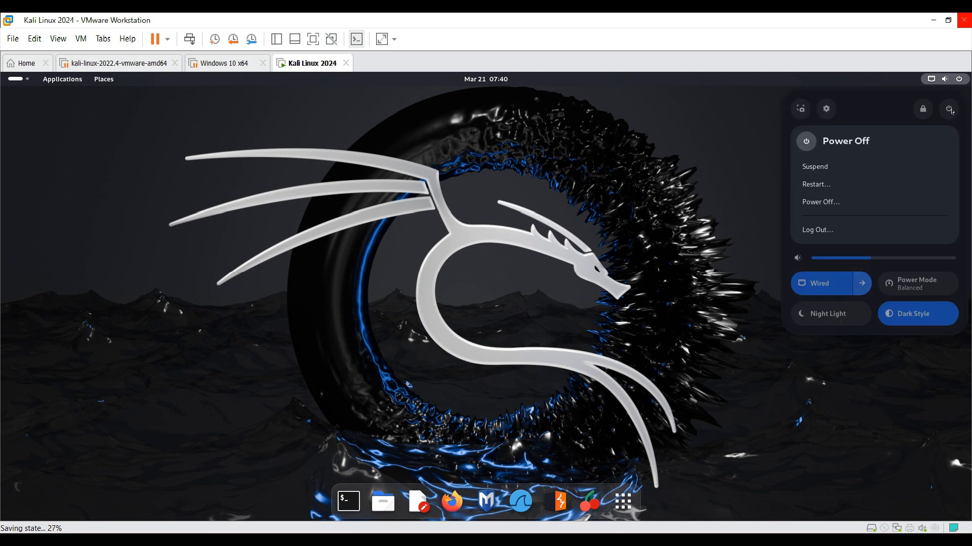
{"action": "left_click", "coordinate": [843, 205]}
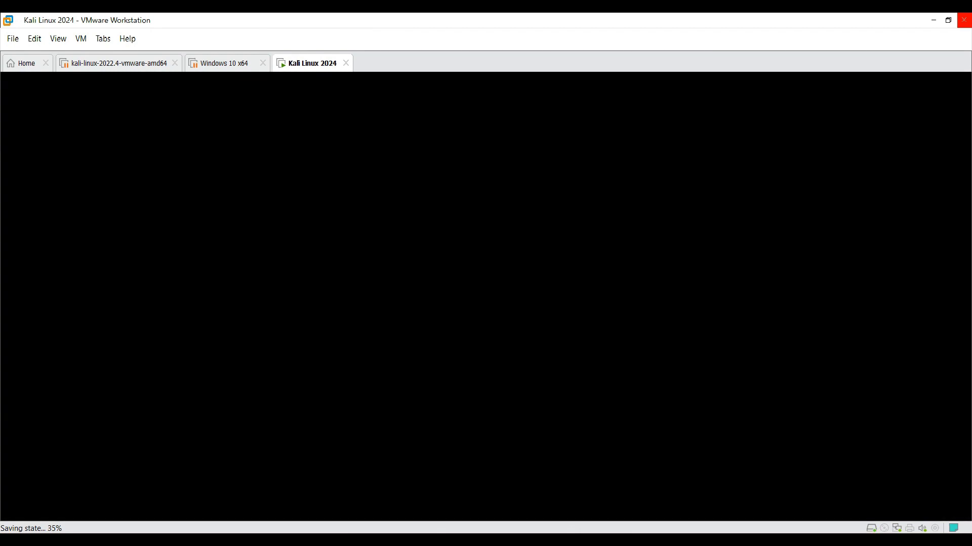